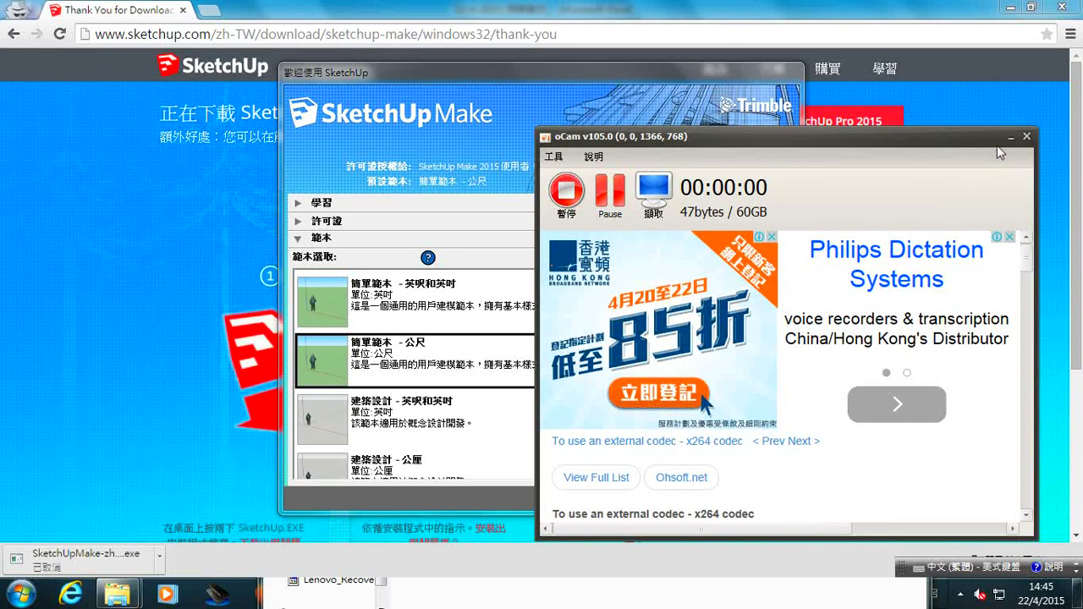
Bring the welcome dialog forward, highlight the 簡單範本 - 公尺 template and start modelling with it.
click(1010, 137)
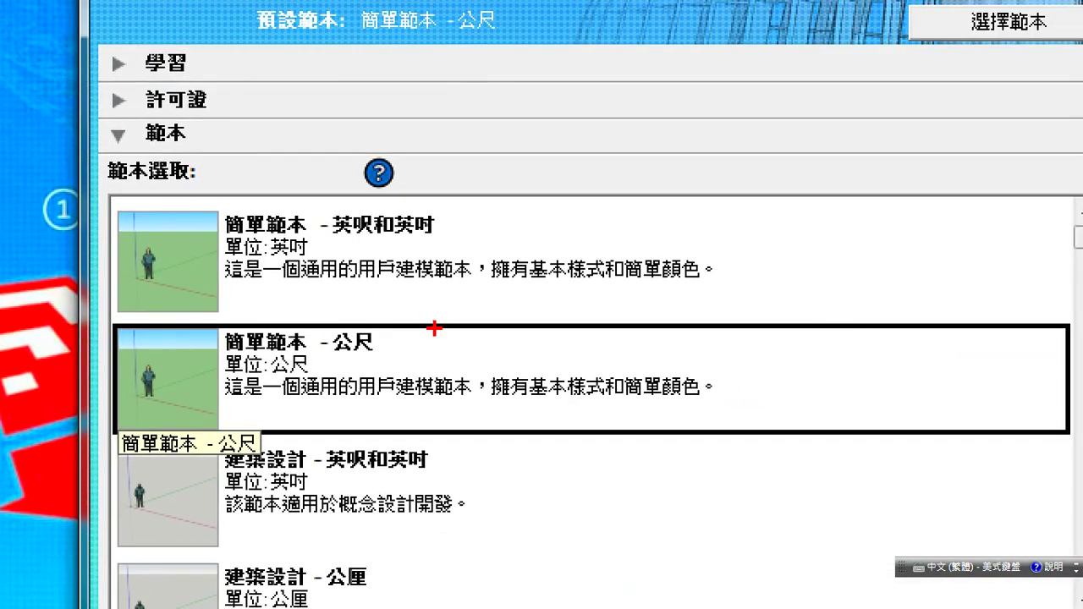
drag(465, 210, 531, 221)
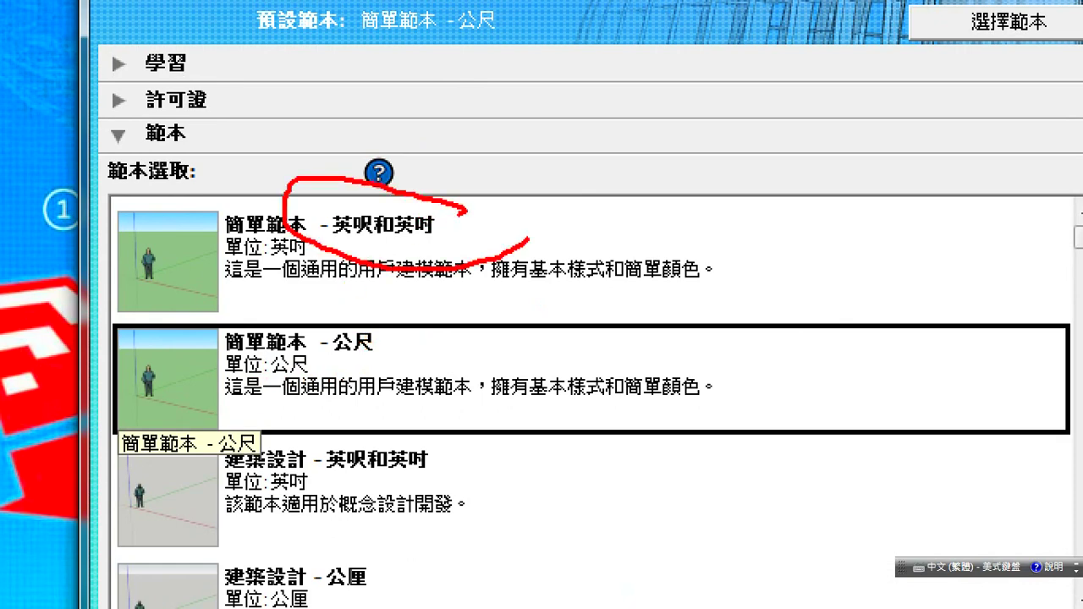
mouse_move(415, 354)
mouse_down()
mouse_move(427, 318)
mouse_move(169, 338)
mouse_move(483, 431)
mouse_move(434, 321)
mouse_up()
mouse_move(600, 298)
mouse_down()
mouse_move(415, 372)
mouse_move(461, 415)
mouse_up()
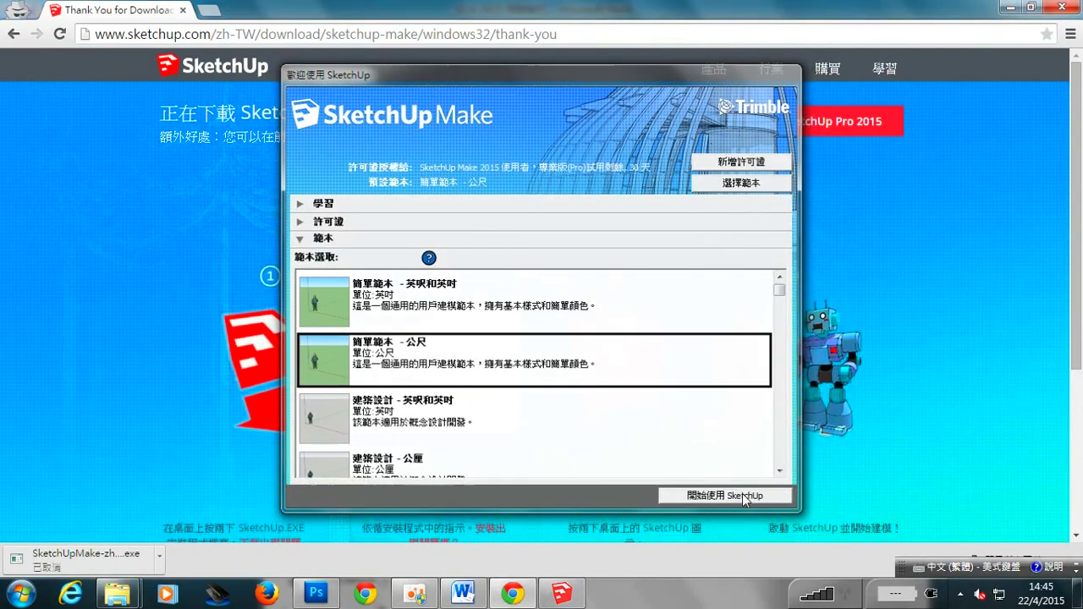
click(744, 498)
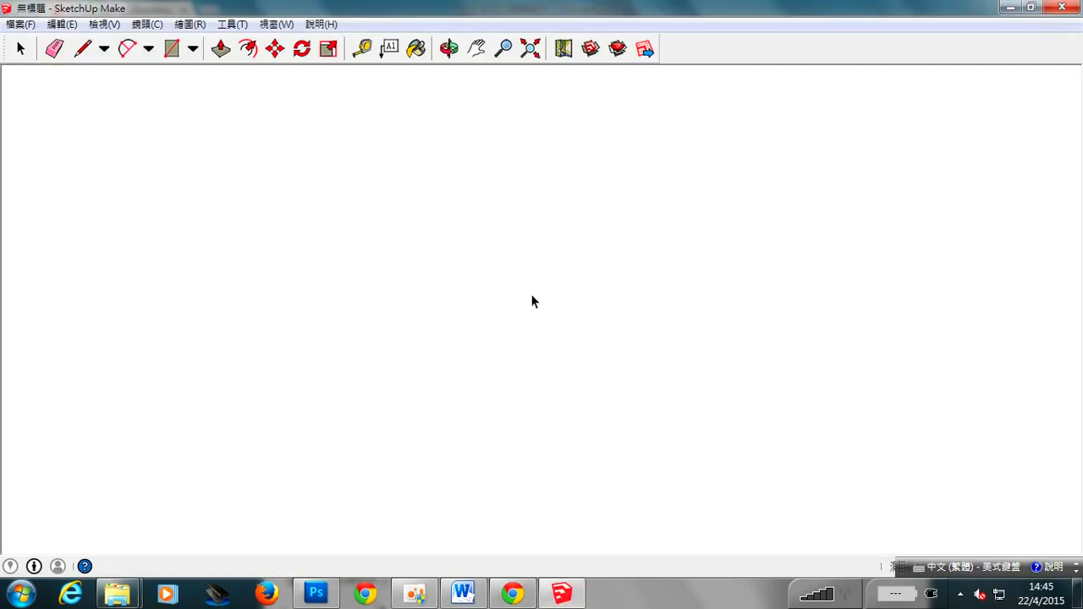
Zoom in on the new model's ground area beside the standing figure.
scroll(985, 224, up, 3)
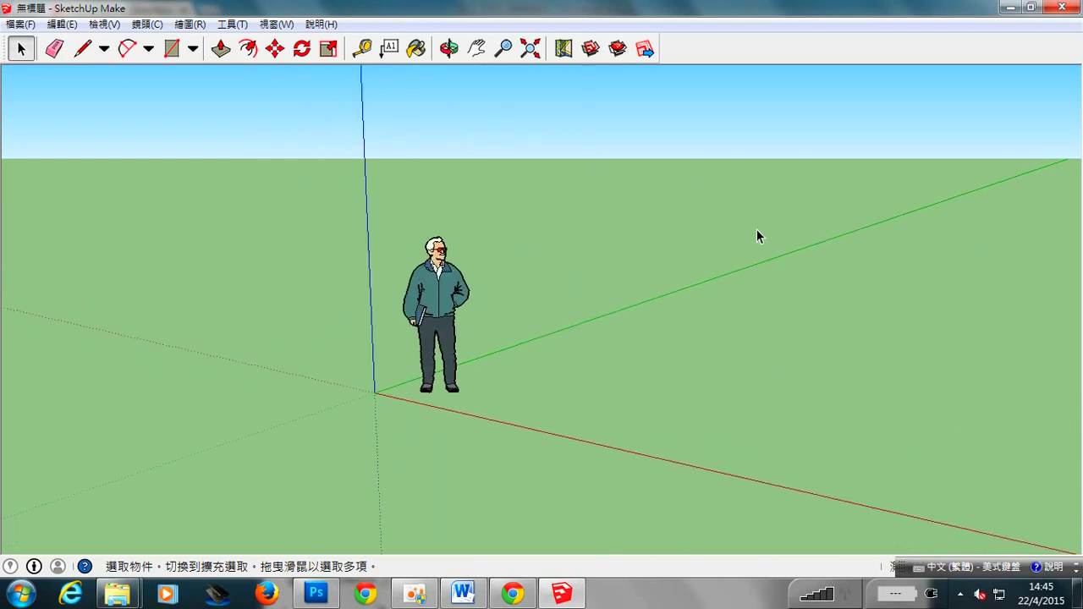
scroll(756, 230, up, 1)
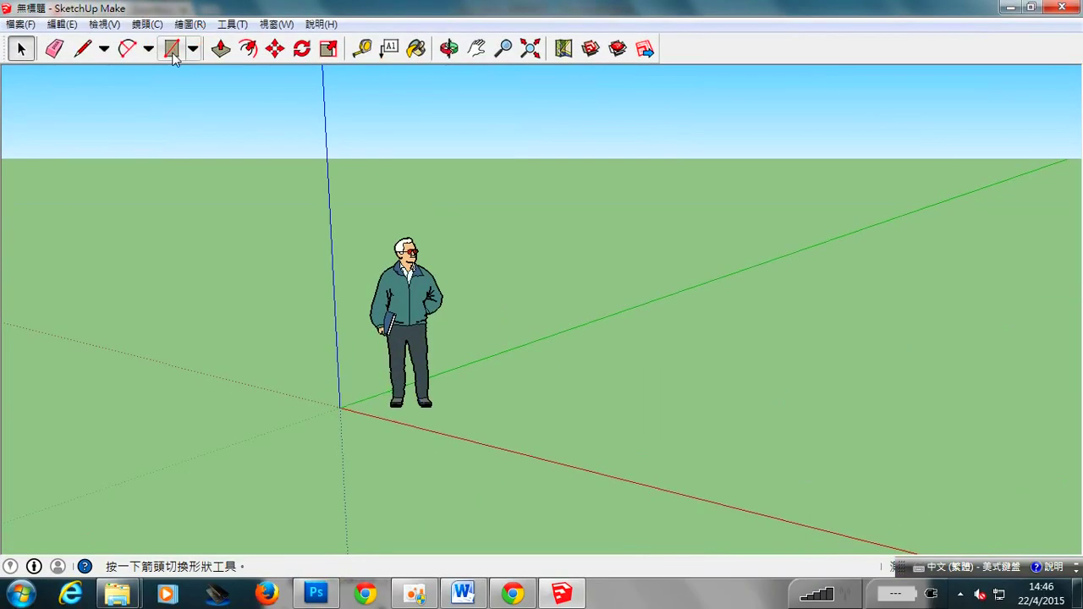
click(172, 48)
Draw a rectangle on the ground to the right of the figure.
click(785, 277)
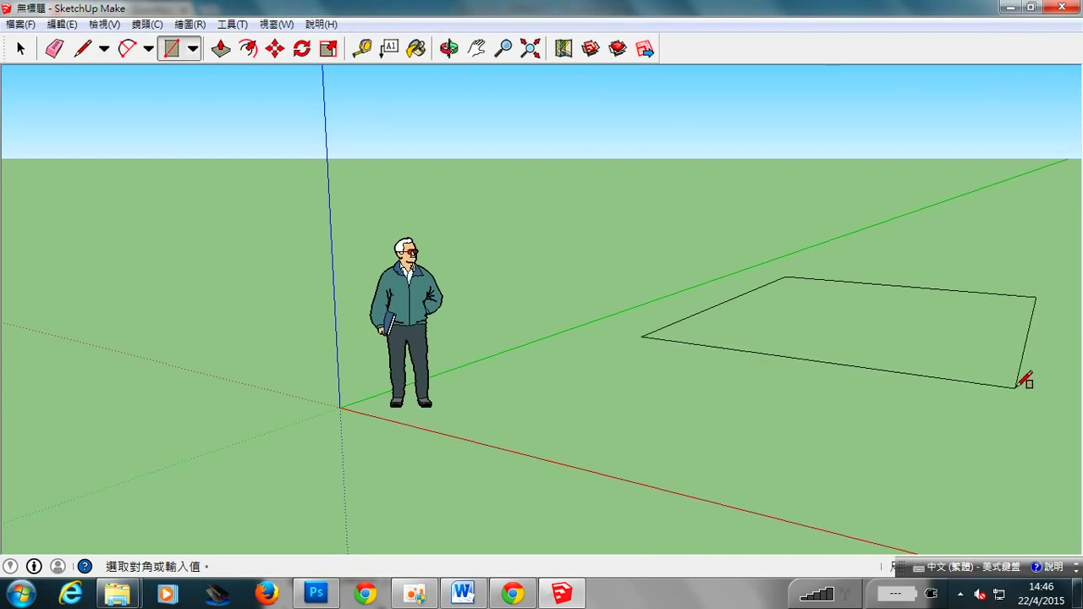
click(1018, 387)
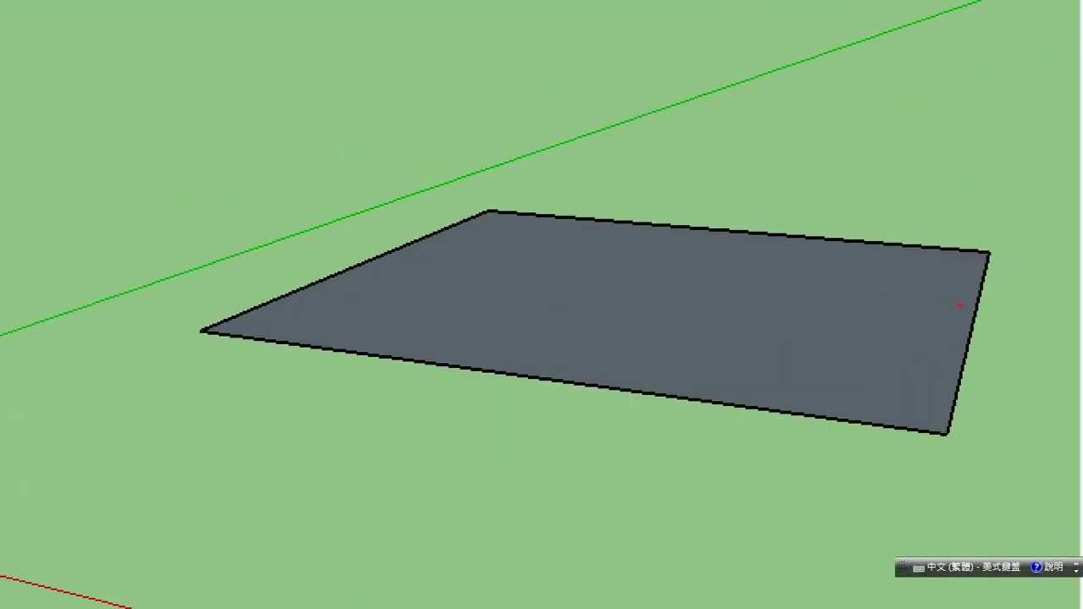
mouse_move(1063, 281)
mouse_down()
mouse_move(381, 279)
mouse_move(375, 438)
mouse_move(786, 499)
mouse_move(1024, 207)
mouse_up()
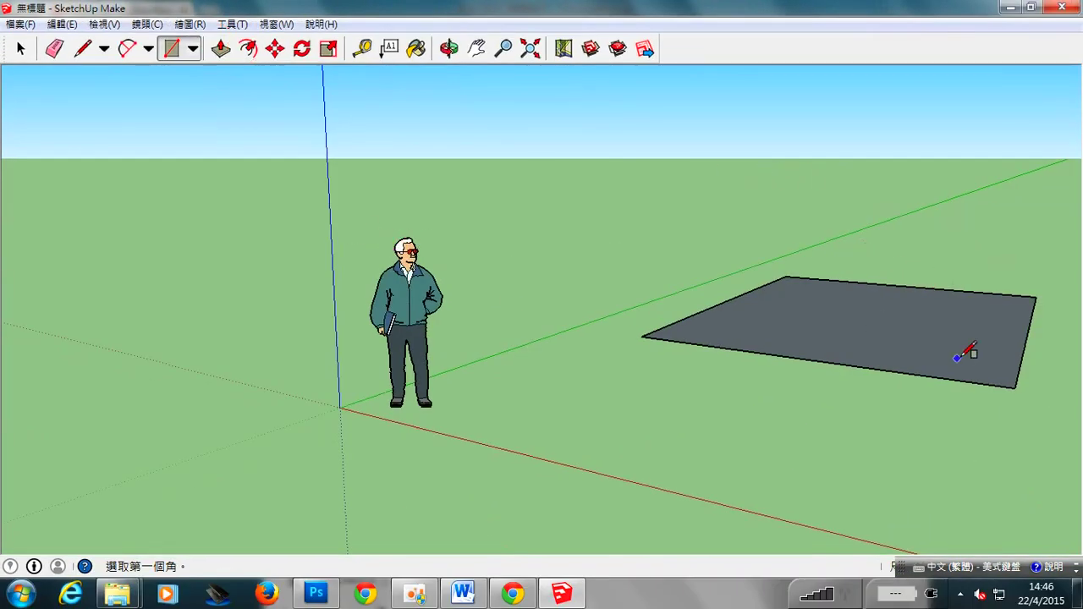
click(221, 48)
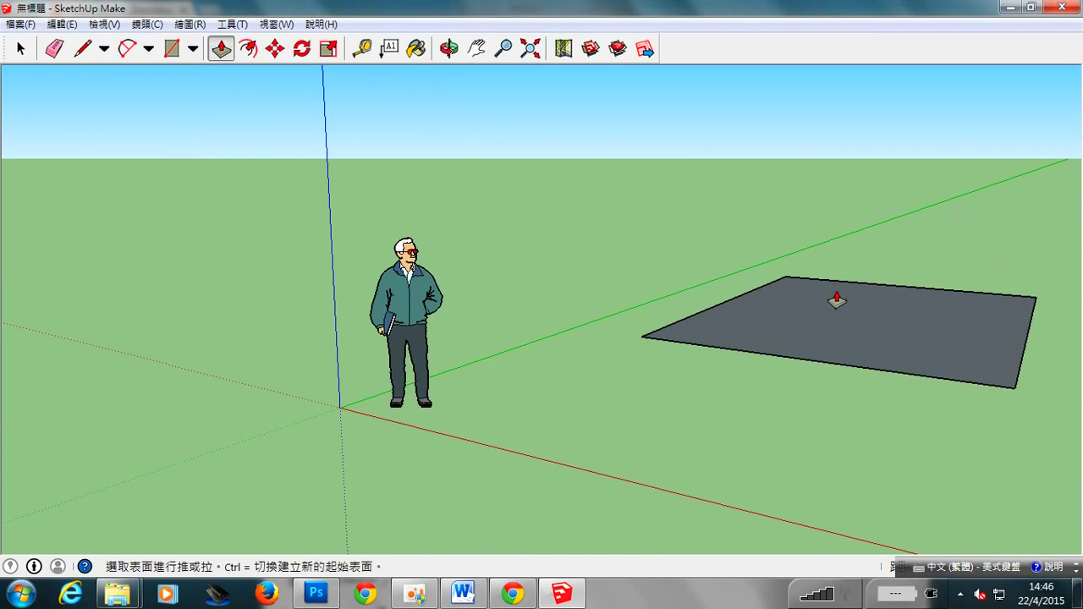
Pull the rectangle up into a solid box, then orbit to look down on its top.
drag(836, 300, 854, 186)
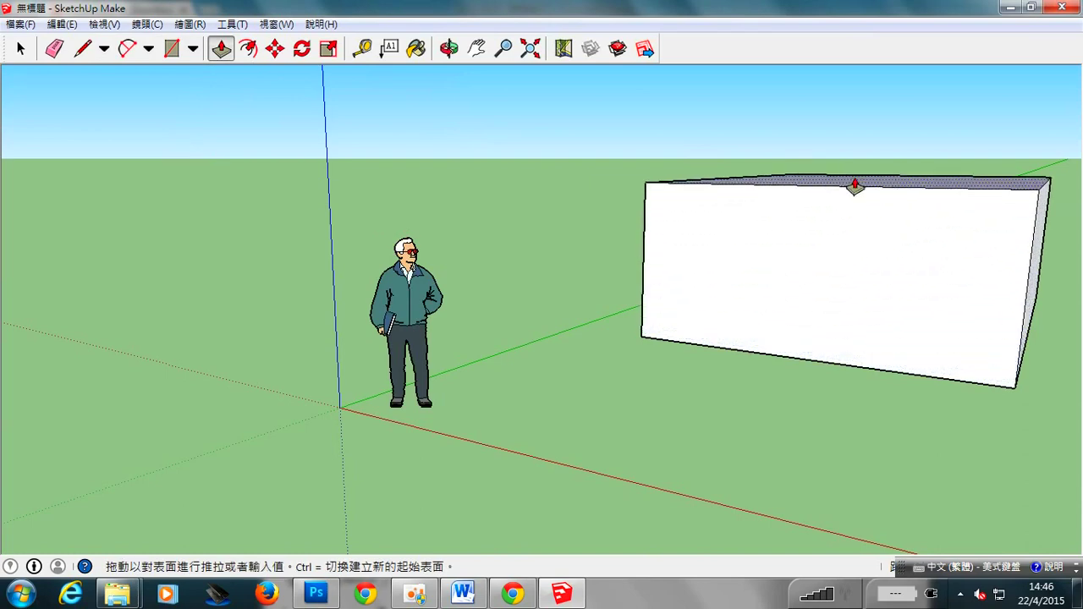
drag(855, 186, 849, 222)
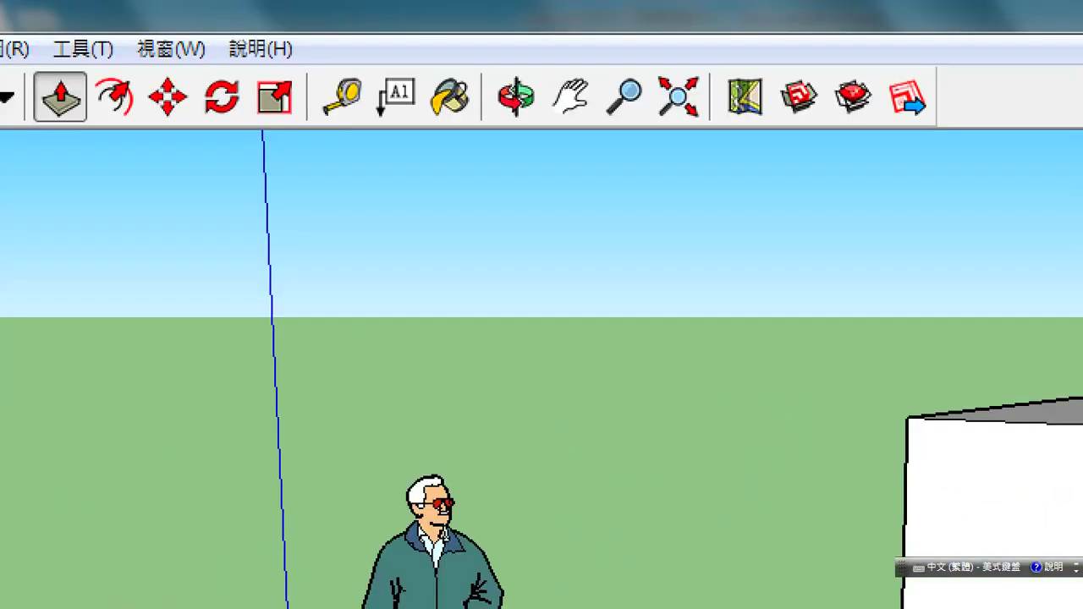
mouse_move(423, 95)
mouse_down()
mouse_move(376, 95)
mouse_move(423, 127)
mouse_up()
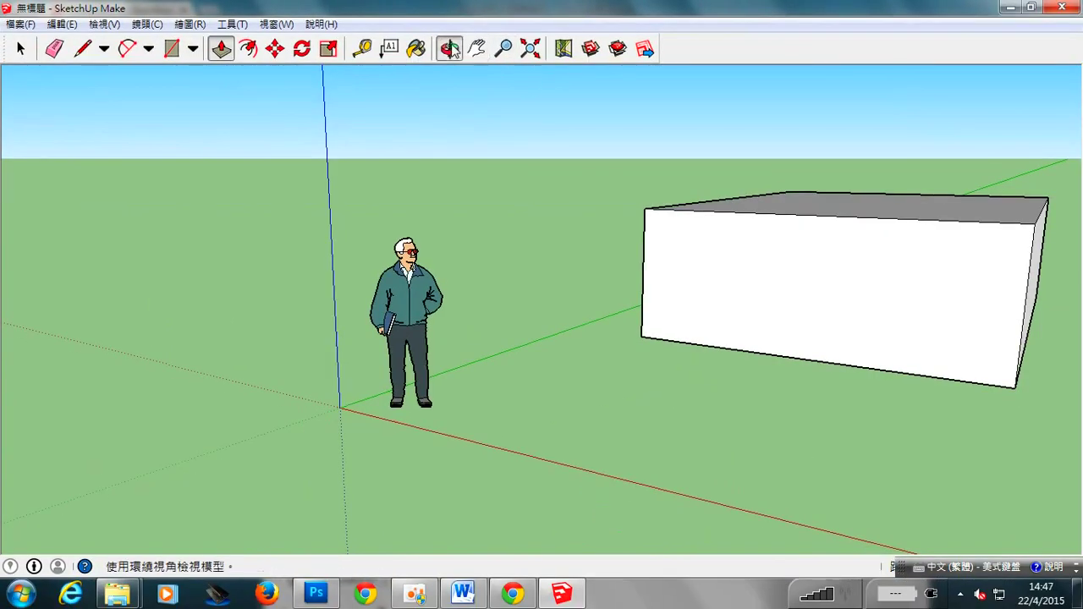
click(449, 48)
mouse_move(973, 457)
mouse_down()
mouse_move(679, 437)
mouse_move(394, 370)
mouse_move(355, 493)
mouse_move(437, 347)
mouse_move(432, 363)
mouse_move(346, 398)
mouse_move(363, 466)
mouse_move(386, 477)
mouse_move(407, 392)
mouse_move(369, 526)
mouse_move(398, 447)
mouse_move(411, 505)
mouse_move(382, 491)
mouse_up()
right_click(720, 426)
key(Escape)
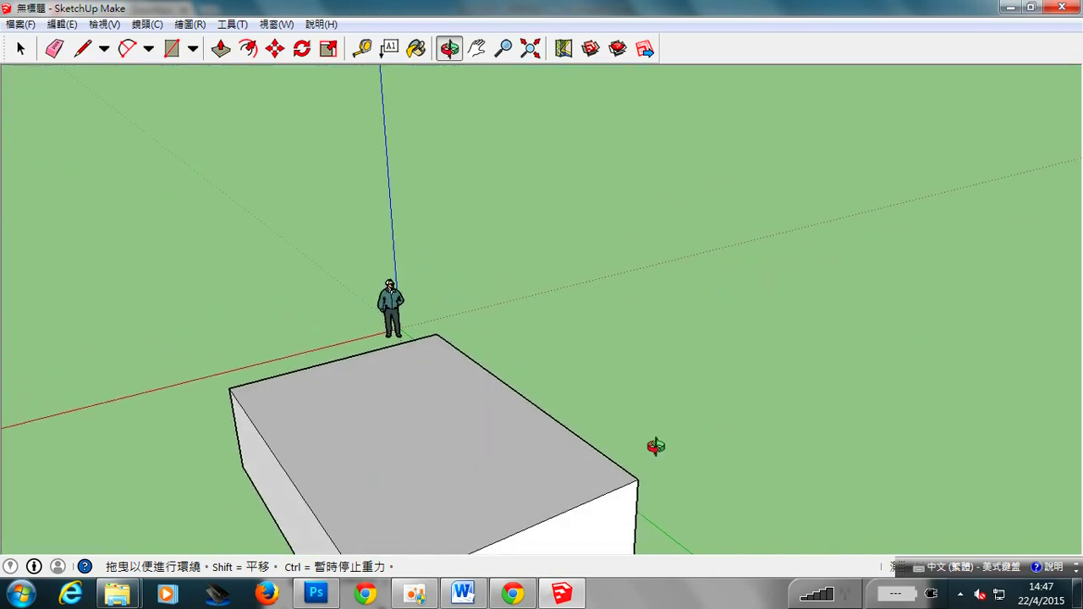
mouse_move(667, 503)
mouse_down()
mouse_move(635, 462)
mouse_move(612, 488)
mouse_up()
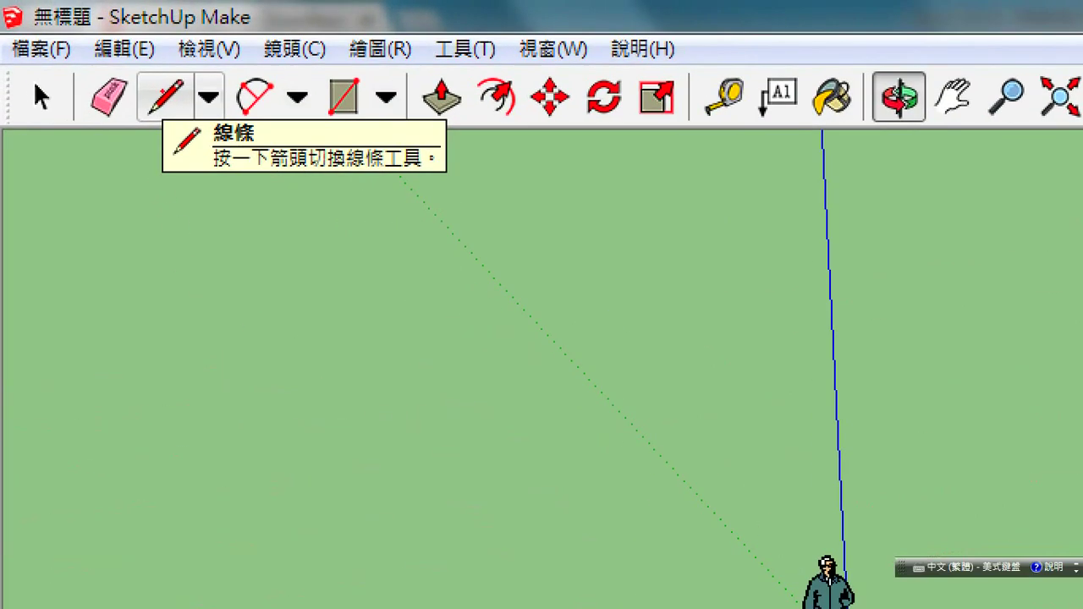
mouse_move(212, 80)
mouse_down()
mouse_move(166, 39)
mouse_move(144, 140)
mouse_move(228, 78)
mouse_up()
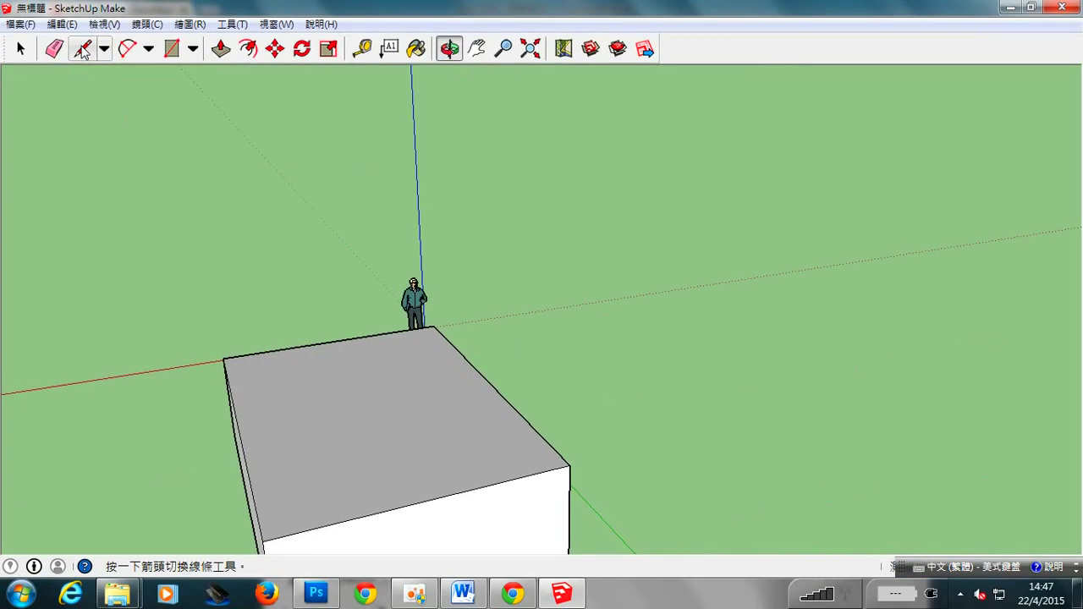
Draw a line across the box's top face between the midpoints of opposite edges.
click(82, 48)
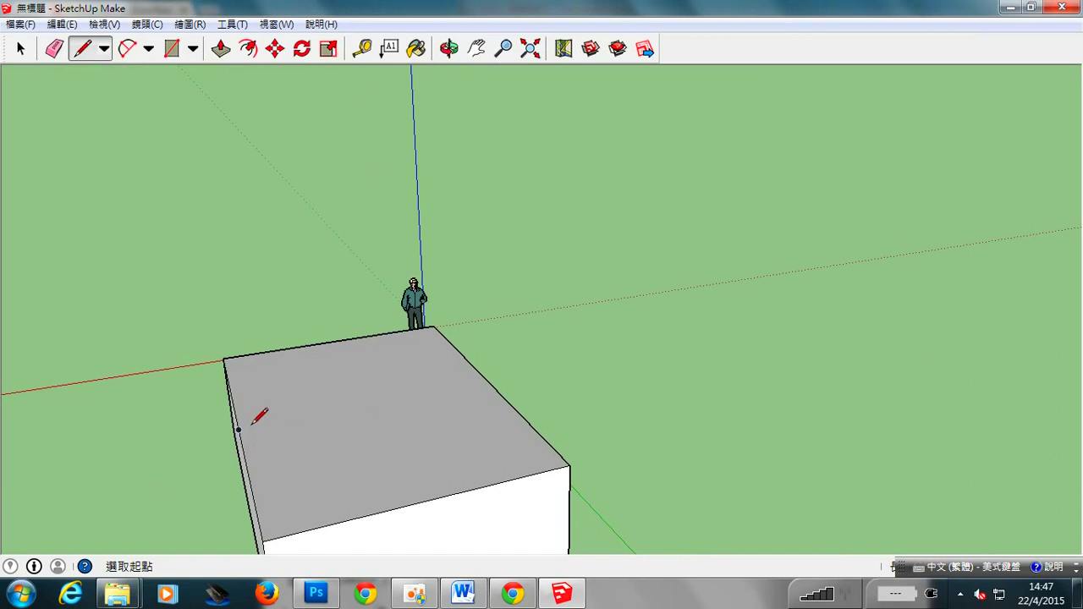
click(238, 430)
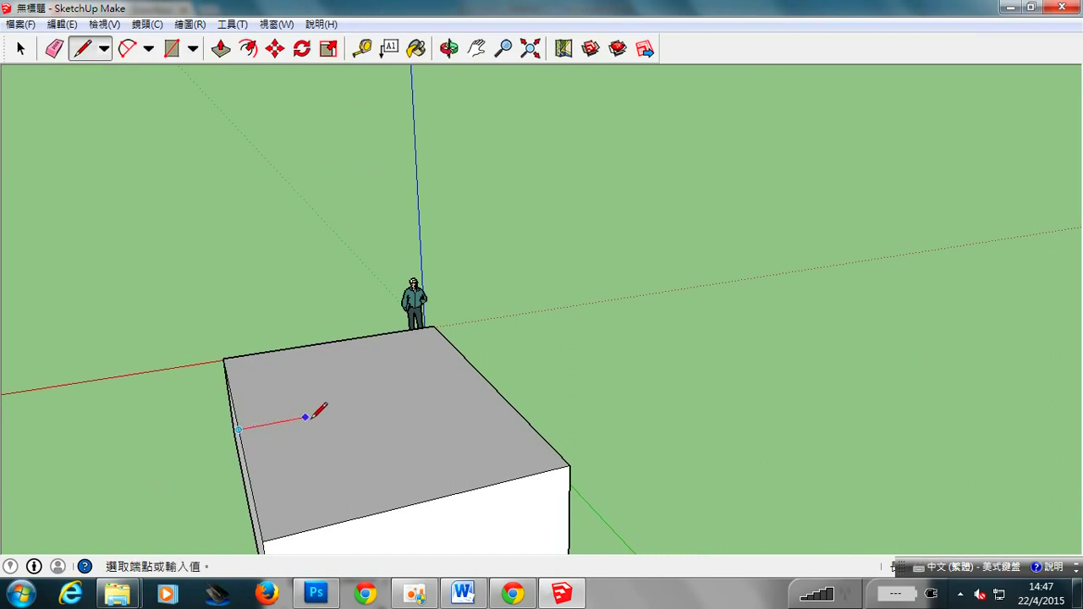
click(488, 382)
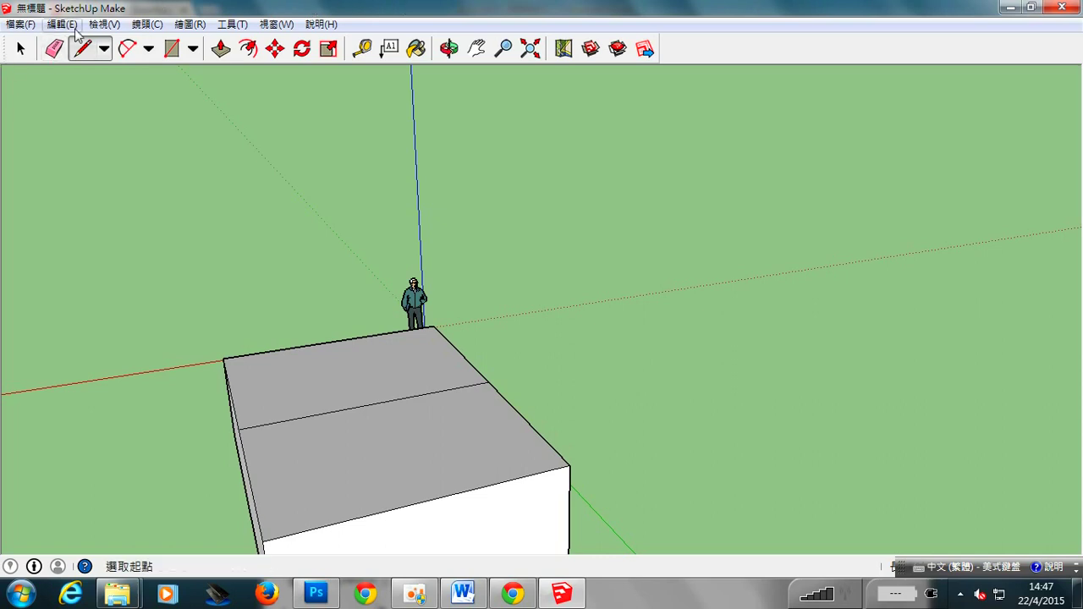
click(20, 49)
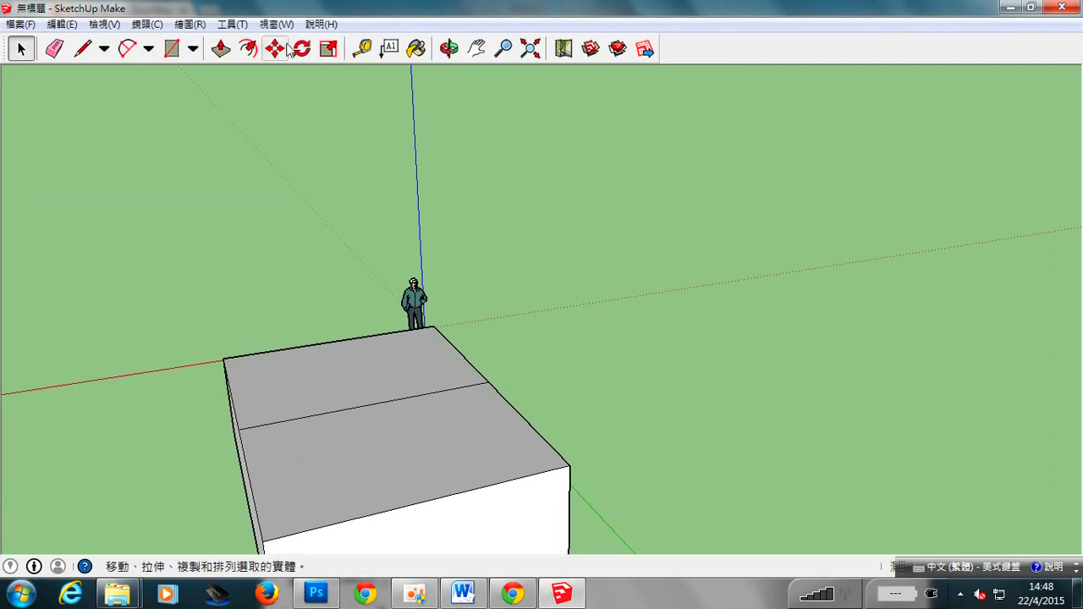
Move the middle top line upward to form the gable roof ridge.
click(275, 49)
click(358, 403)
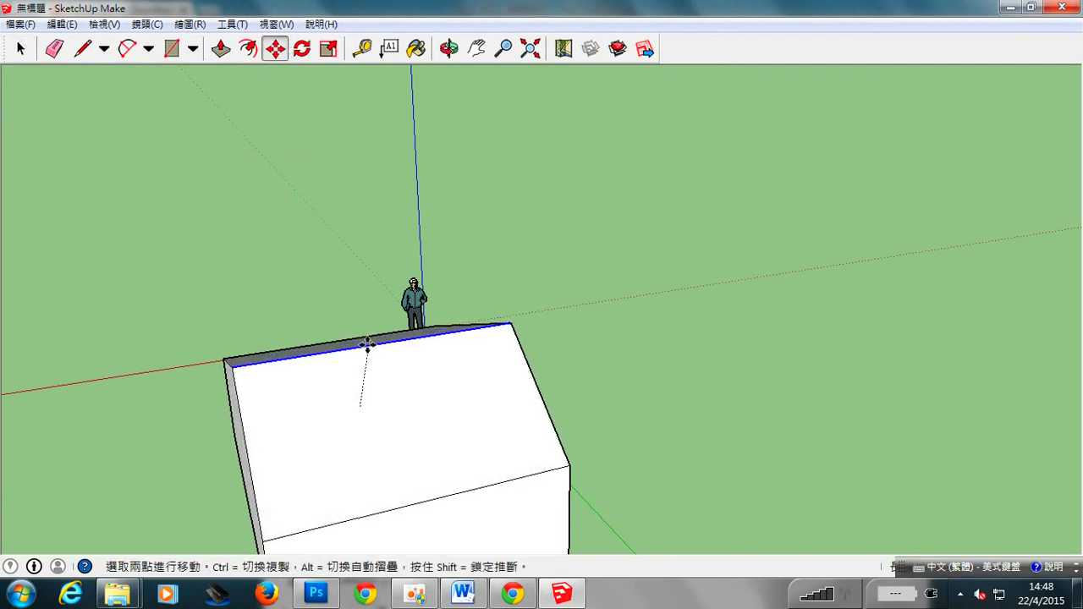
click(366, 333)
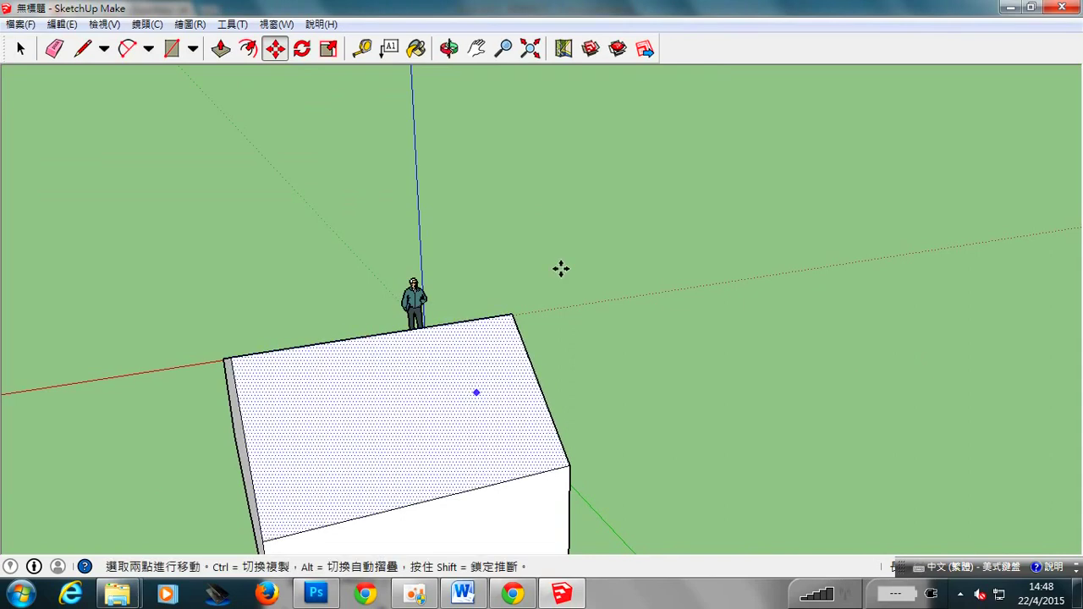
Orbit the view round to face the house's front wall.
key(o)
mouse_move(643, 483)
mouse_down()
mouse_move(829, 403)
mouse_move(927, 377)
mouse_move(926, 421)
mouse_up()
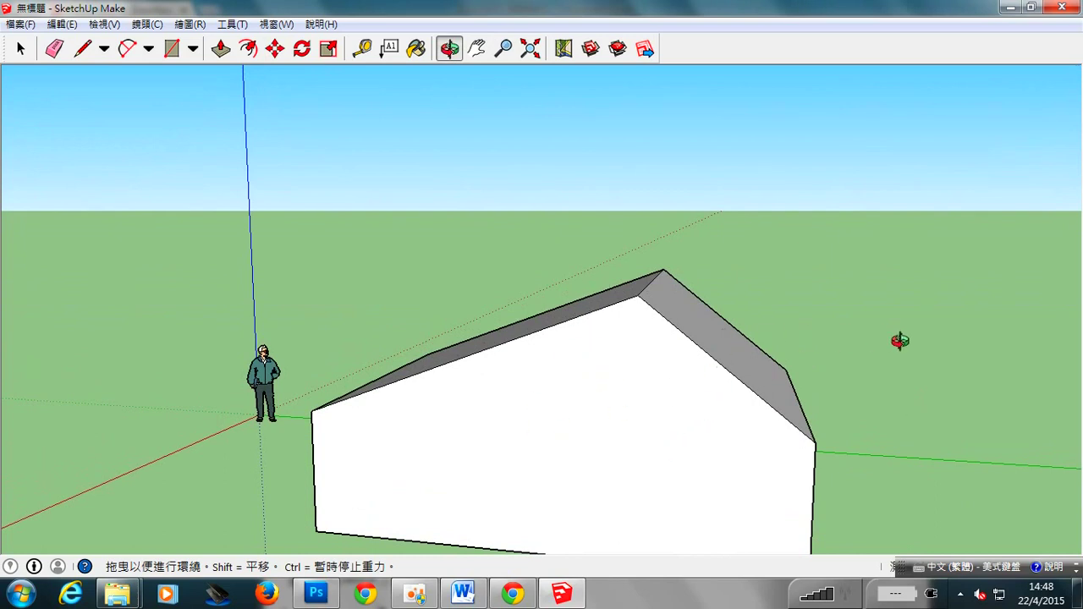
drag(782, 365, 636, 387)
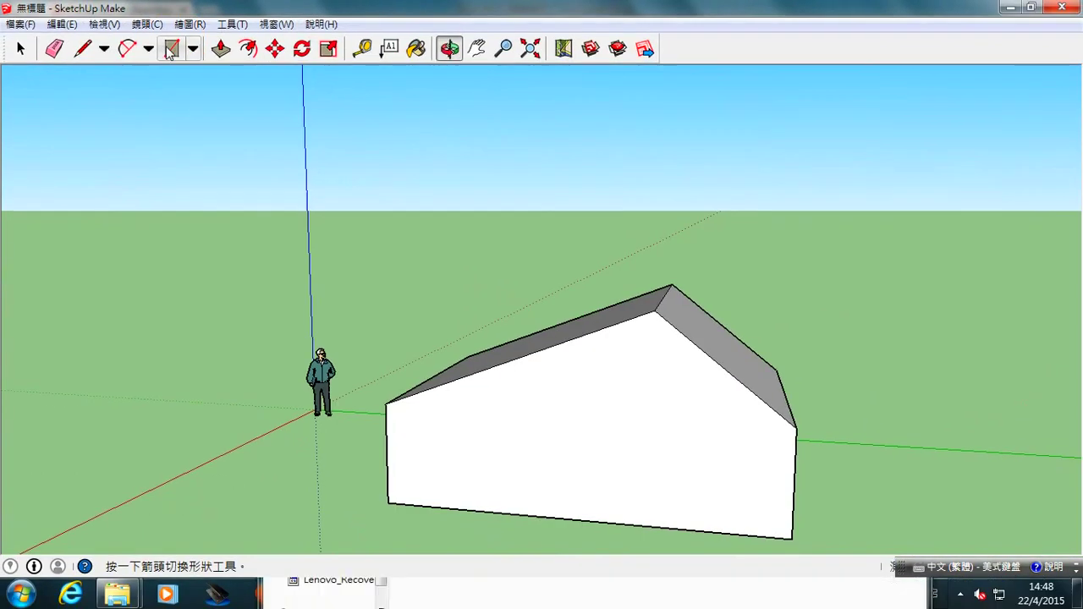
click(170, 48)
Draw a wide window rectangle on the left and a tall door rectangle on the right of the wall.
click(440, 415)
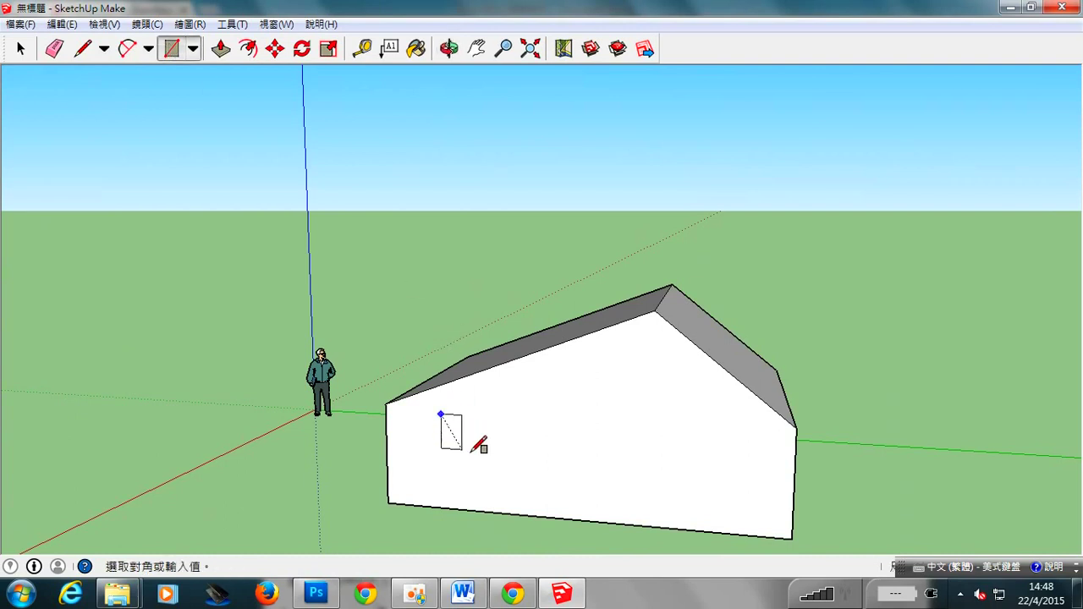
click(561, 482)
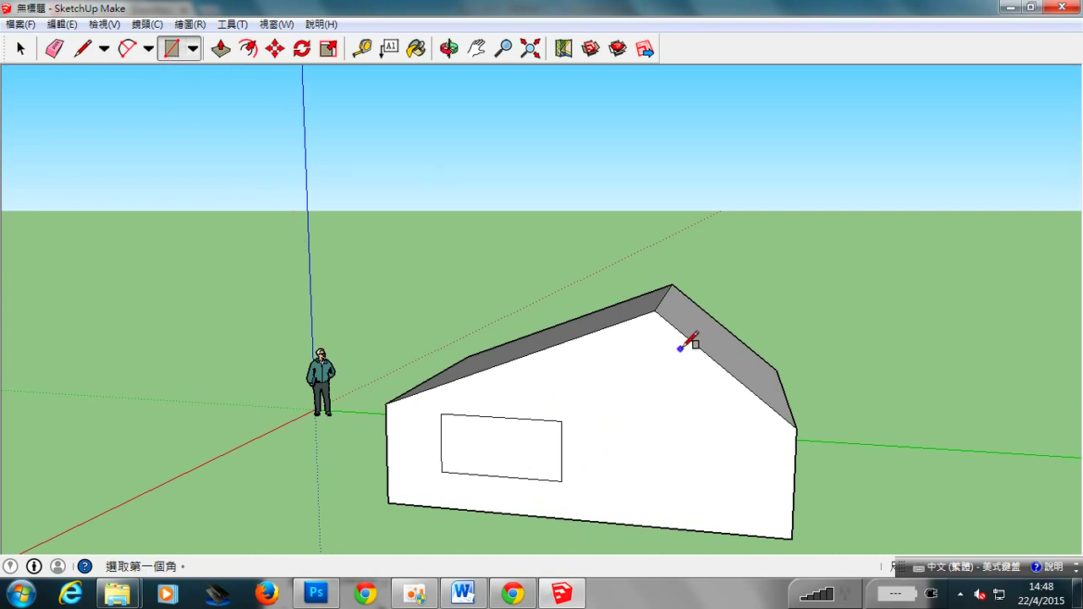
click(639, 419)
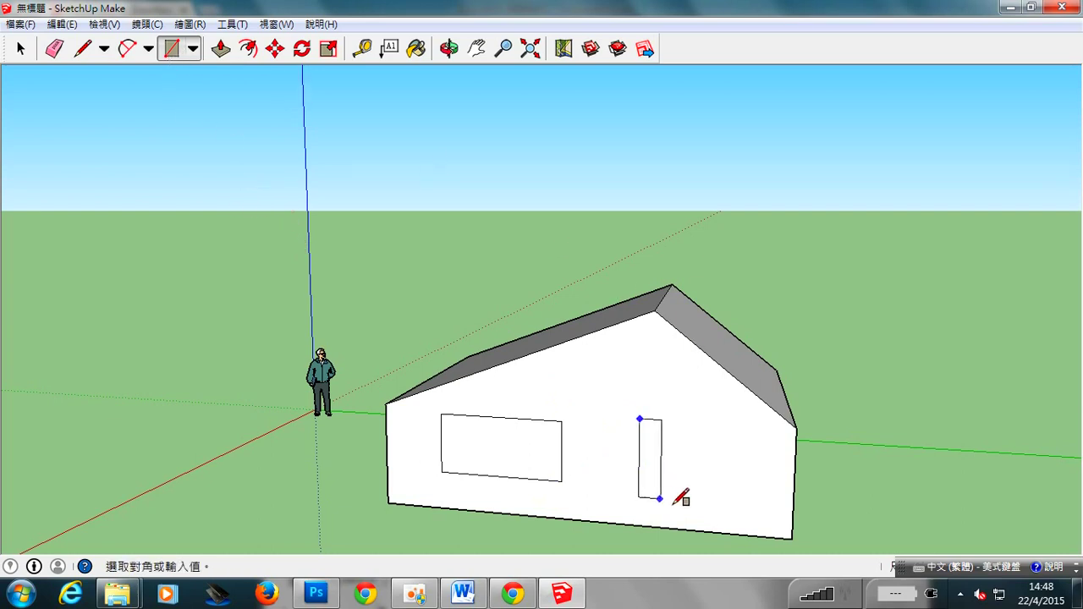
click(729, 531)
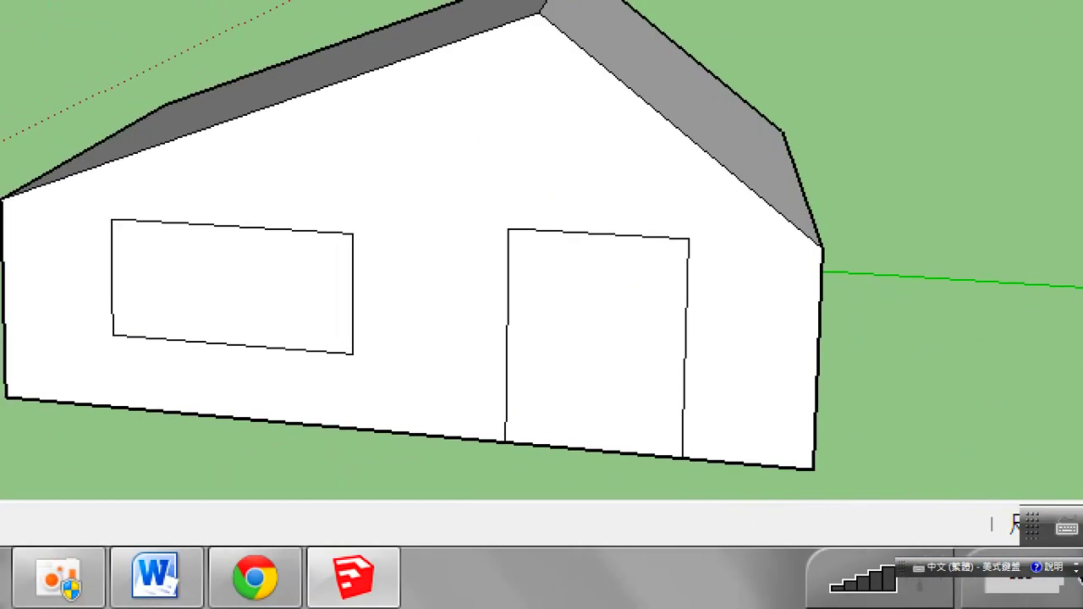
mouse_move(435, 265)
mouse_down()
mouse_move(95, 279)
mouse_move(398, 227)
mouse_up()
mouse_move(701, 242)
mouse_down()
mouse_move(435, 332)
mouse_move(761, 288)
mouse_move(696, 228)
mouse_up()
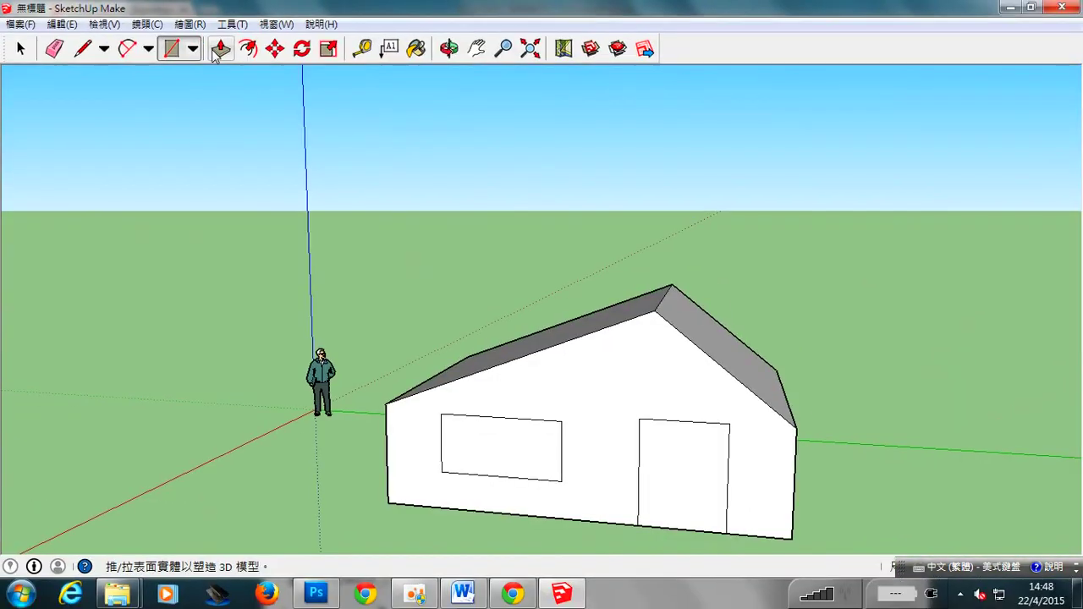
Push the window and door faces inward to recess them into the front wall.
click(219, 48)
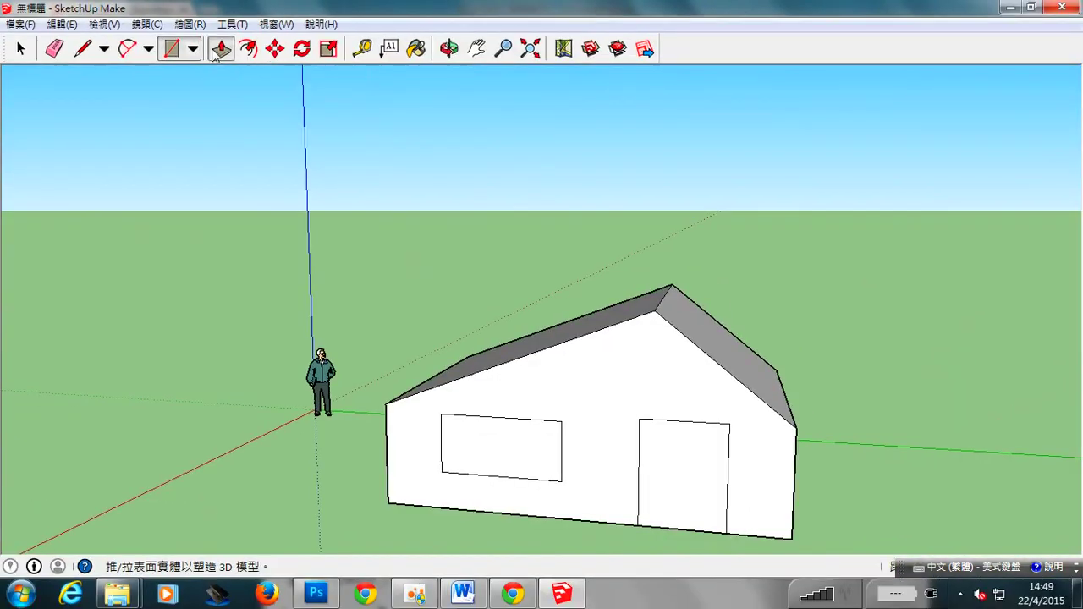
click(510, 436)
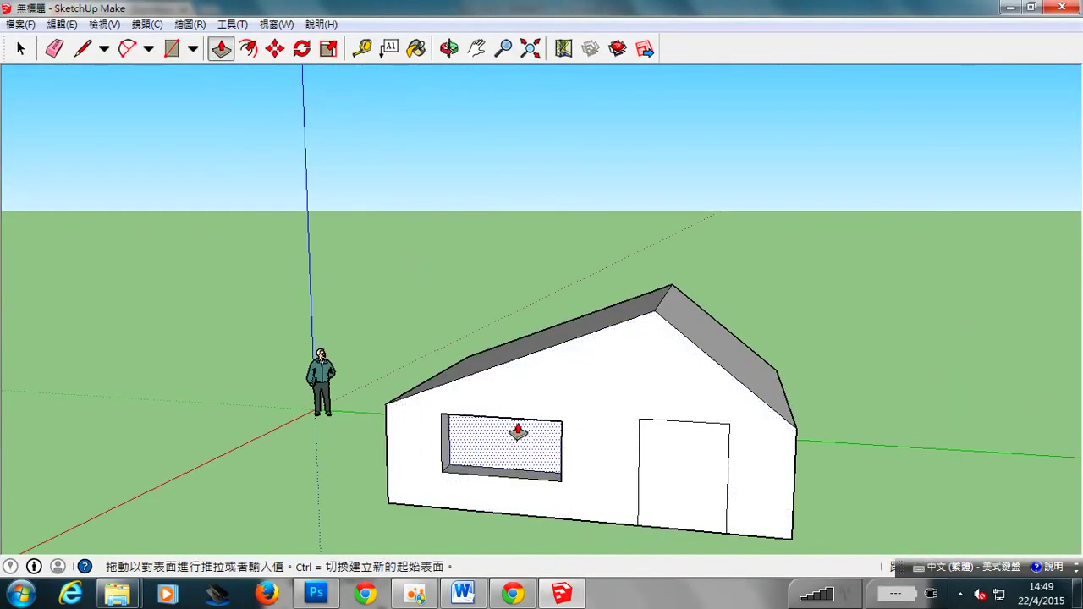
click(517, 431)
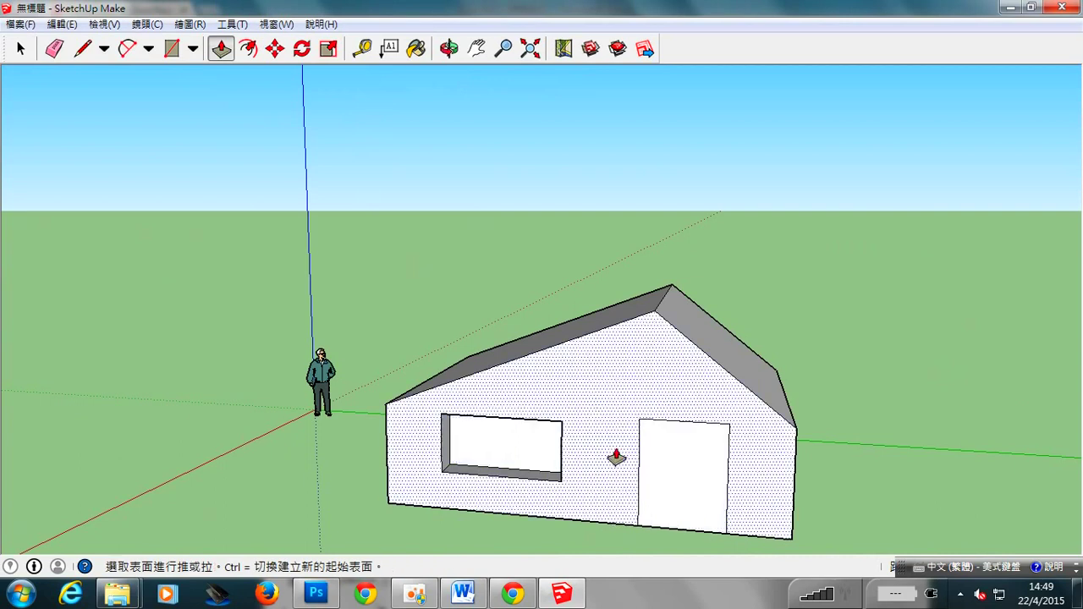
click(690, 464)
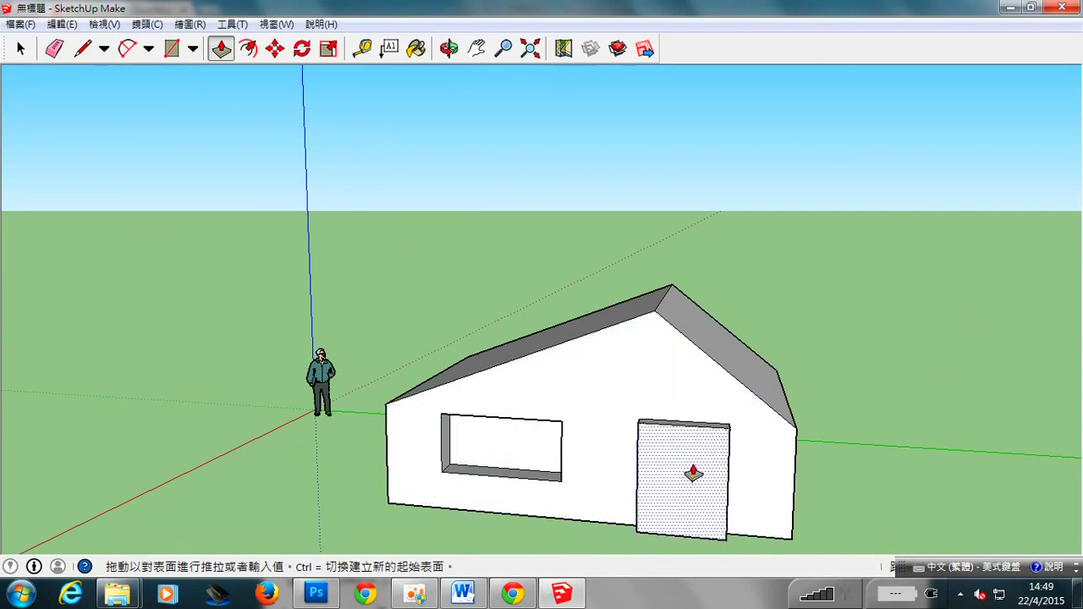
click(696, 461)
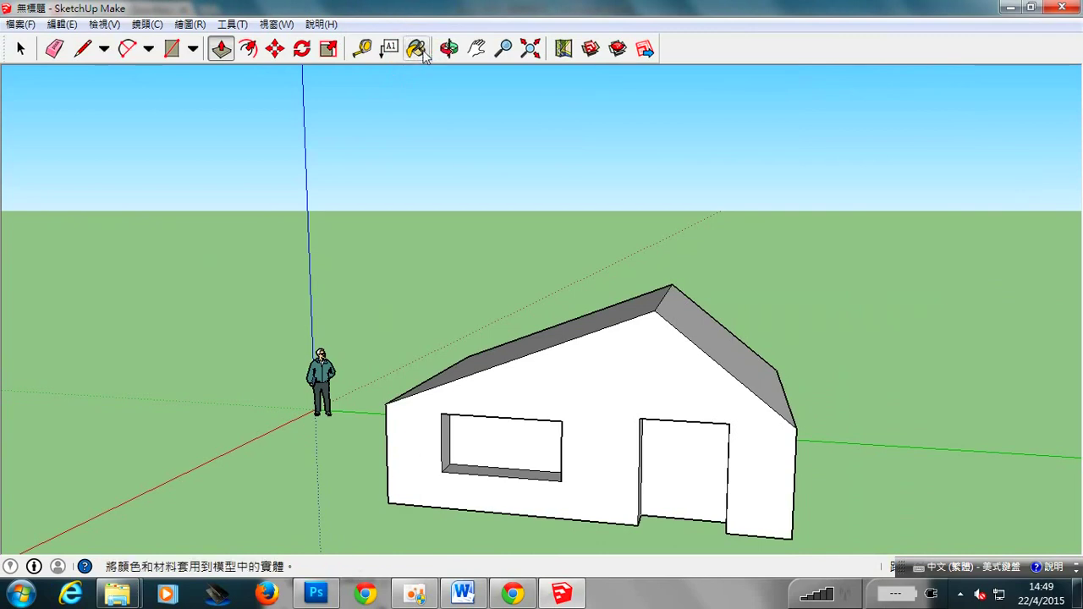
click(420, 48)
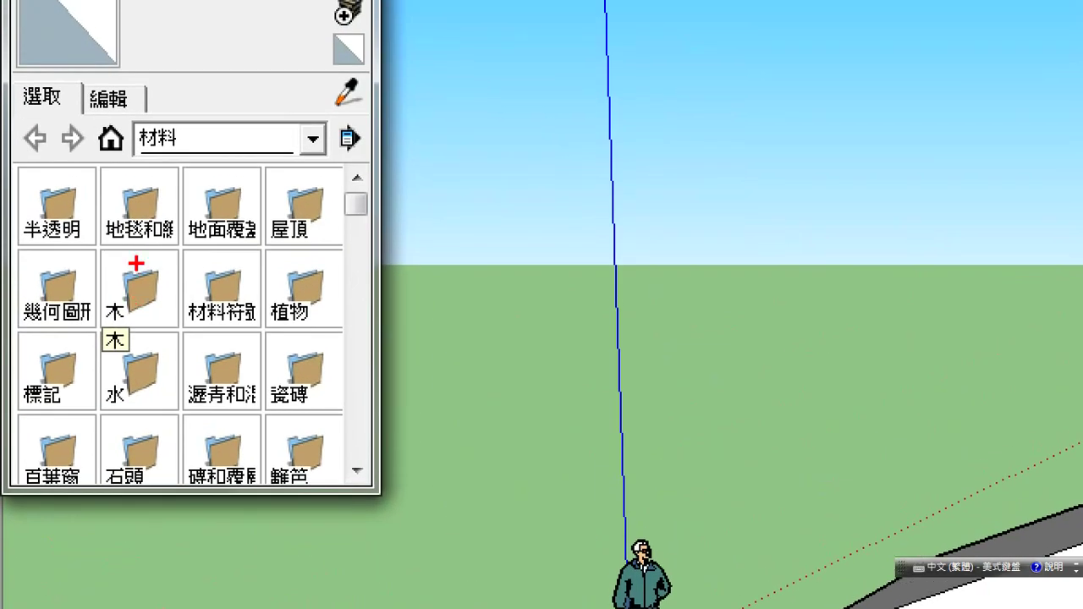
Highlight the texture category folders in the Materials panel.
mouse_move(338, 127)
mouse_down()
mouse_move(181, 600)
mouse_move(357, 182)
mouse_move(296, 146)
mouse_up()
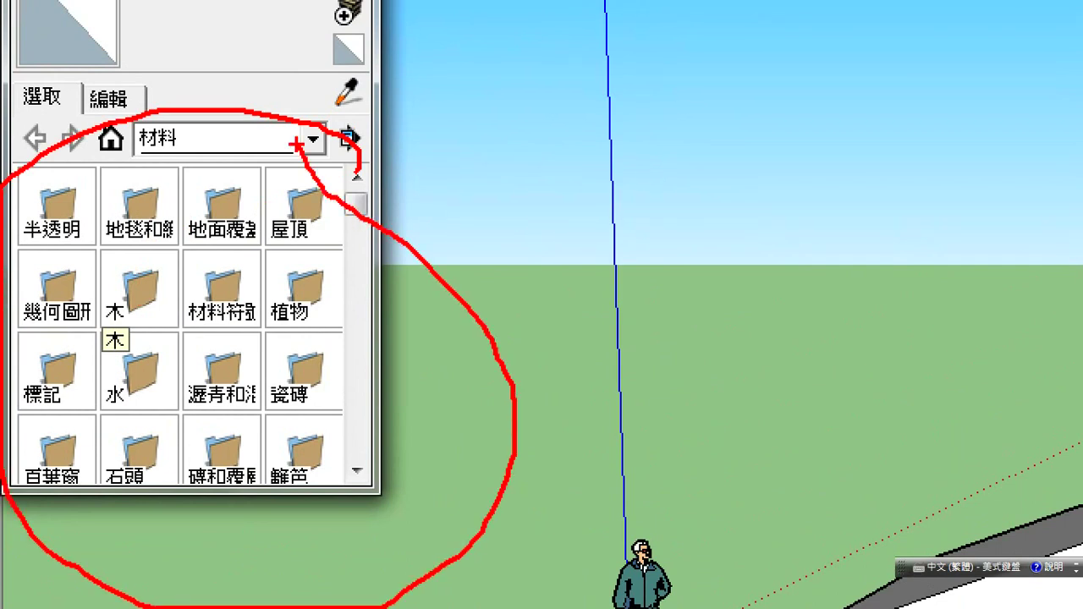
mouse_move(377, 196)
mouse_down()
mouse_move(267, 169)
mouse_move(345, 247)
mouse_up()
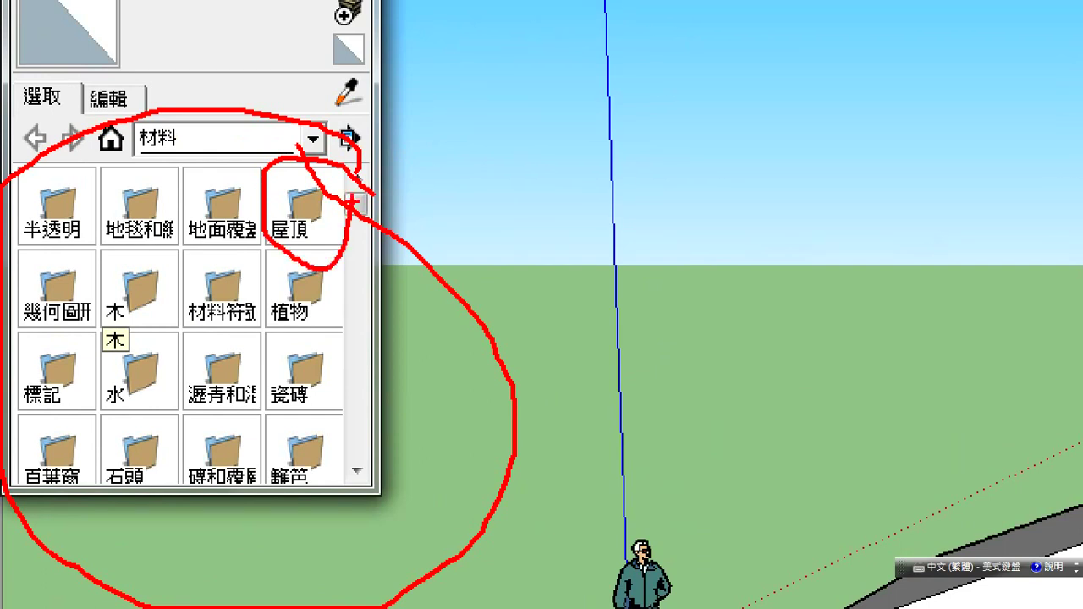
drag(342, 382, 254, 343)
mouse_move(70, 428)
mouse_down()
mouse_move(112, 457)
mouse_move(19, 505)
mouse_up()
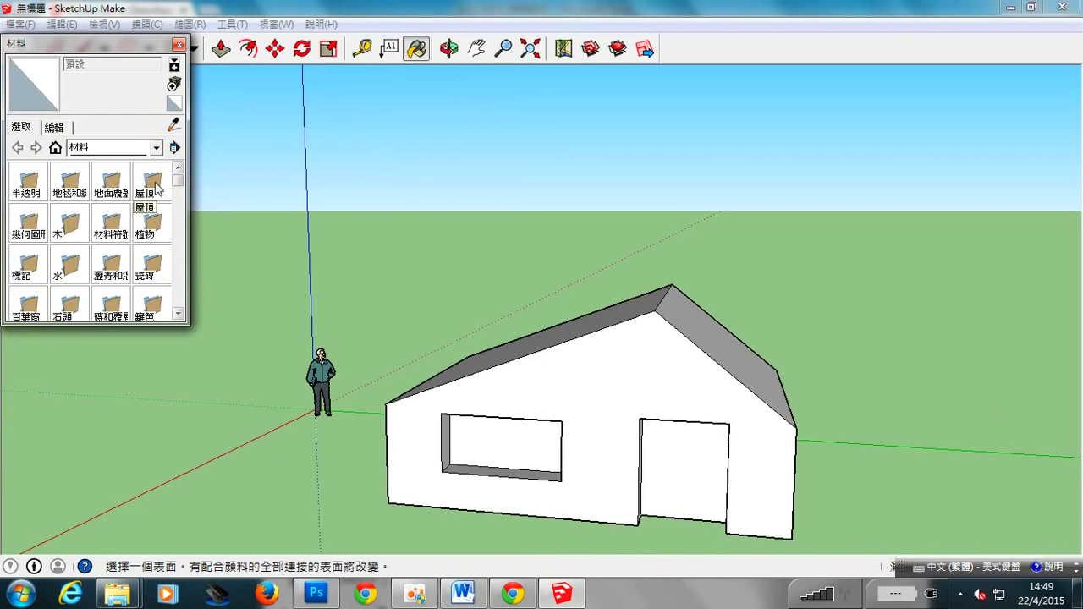
Paint both roof slopes with the orange Spanish tile texture from the 屋頂 folder.
double_click(146, 188)
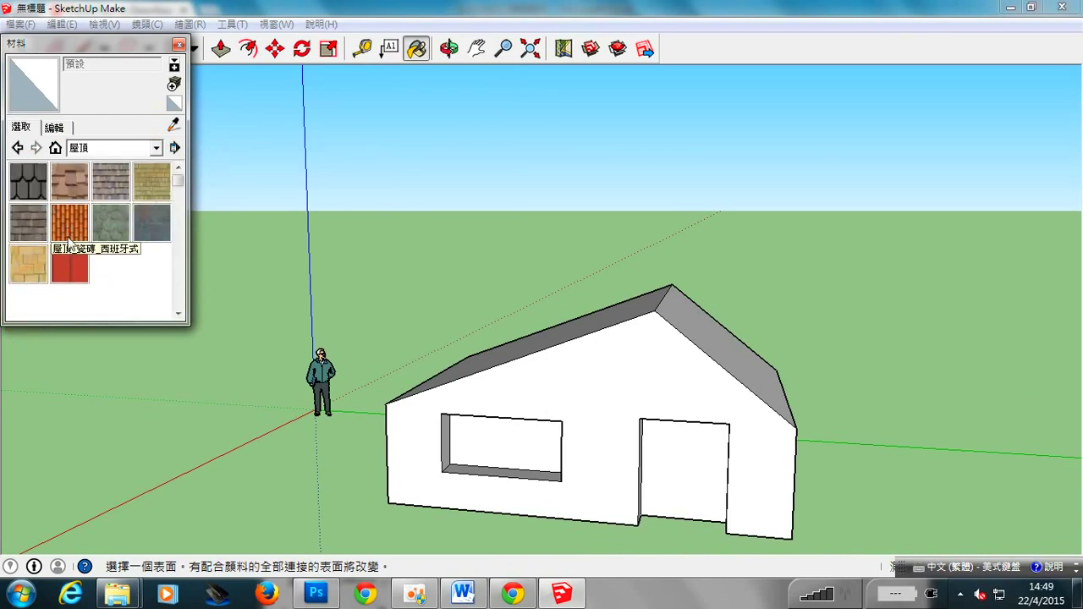
click(71, 225)
click(703, 318)
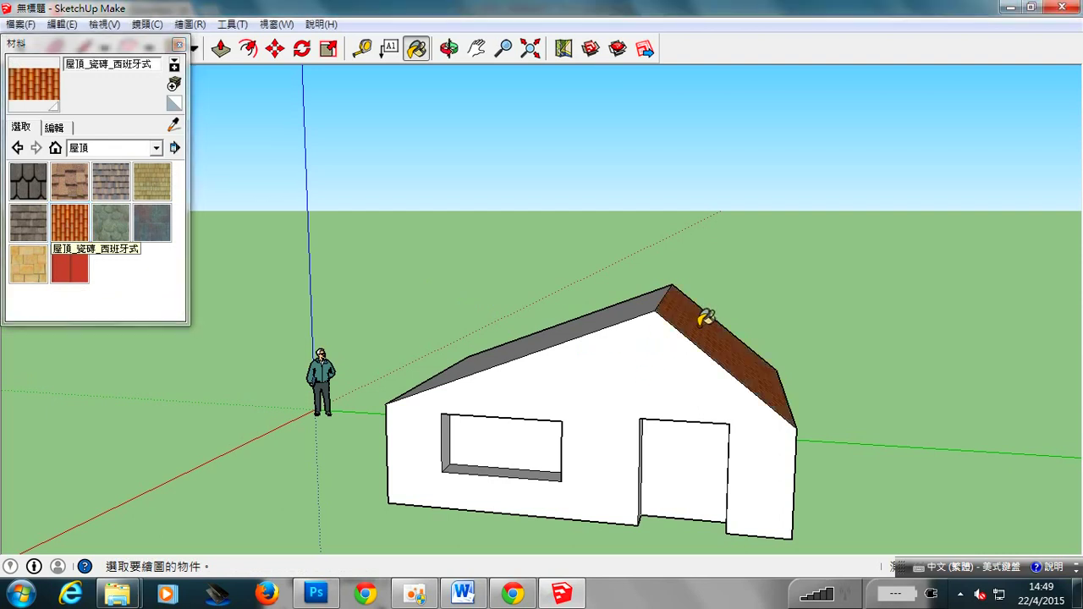
click(566, 318)
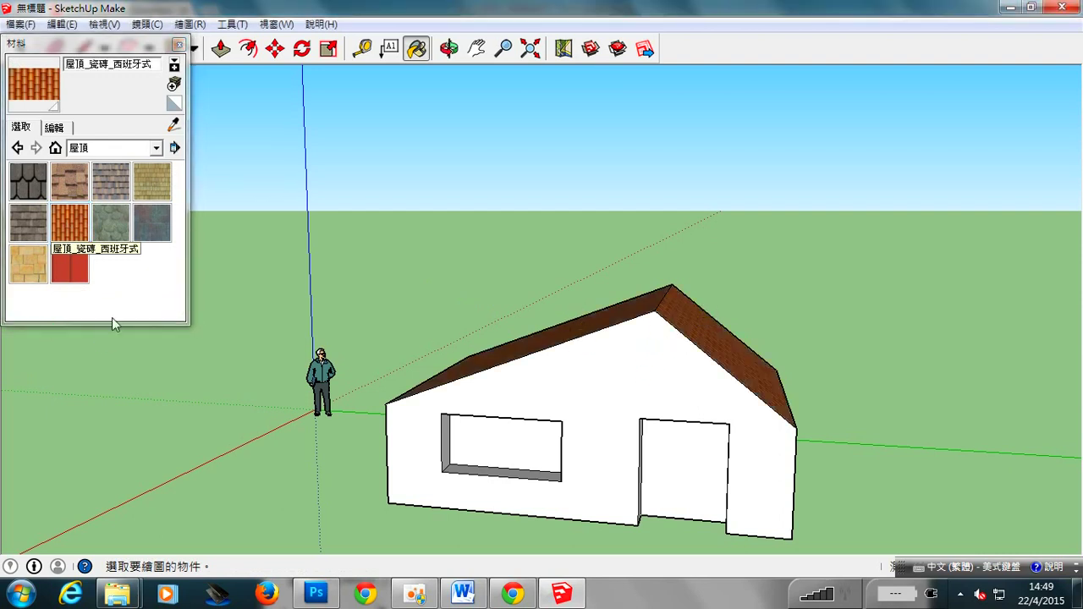
Paint the front wall with the dark slate texture 屋頂_石板_暗.
click(152, 223)
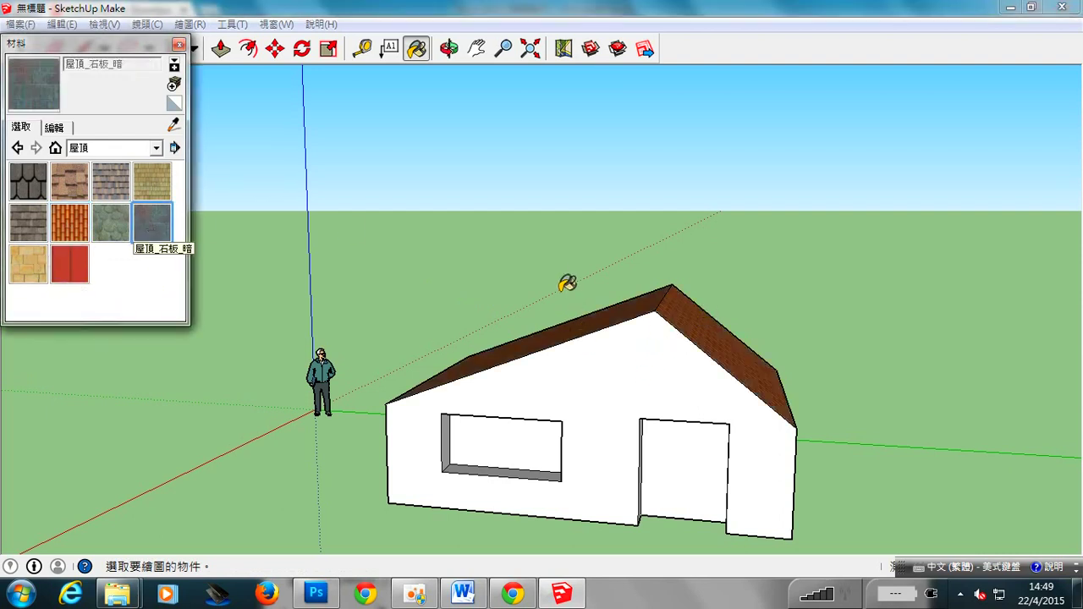
click(648, 345)
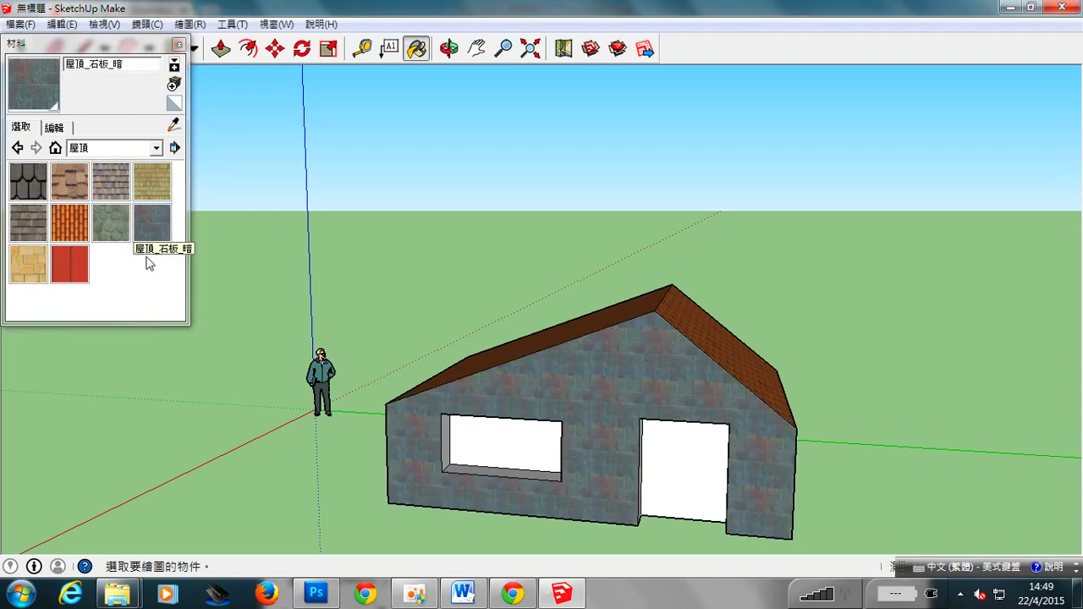
click(20, 148)
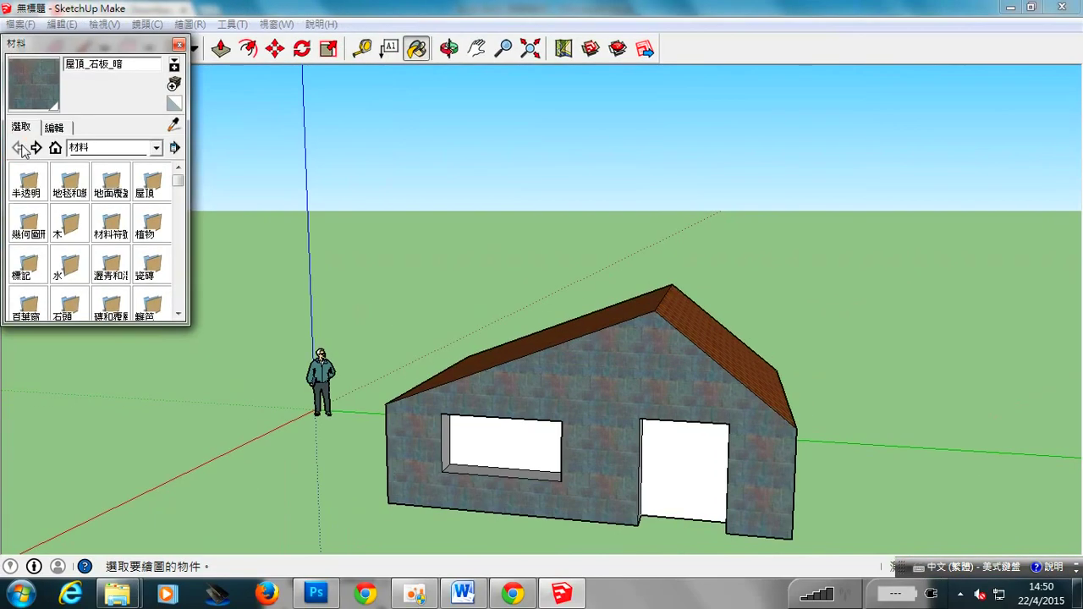
Paint the window opening with the 百葉窗_木_白色 louvre shutter material.
double_click(38, 305)
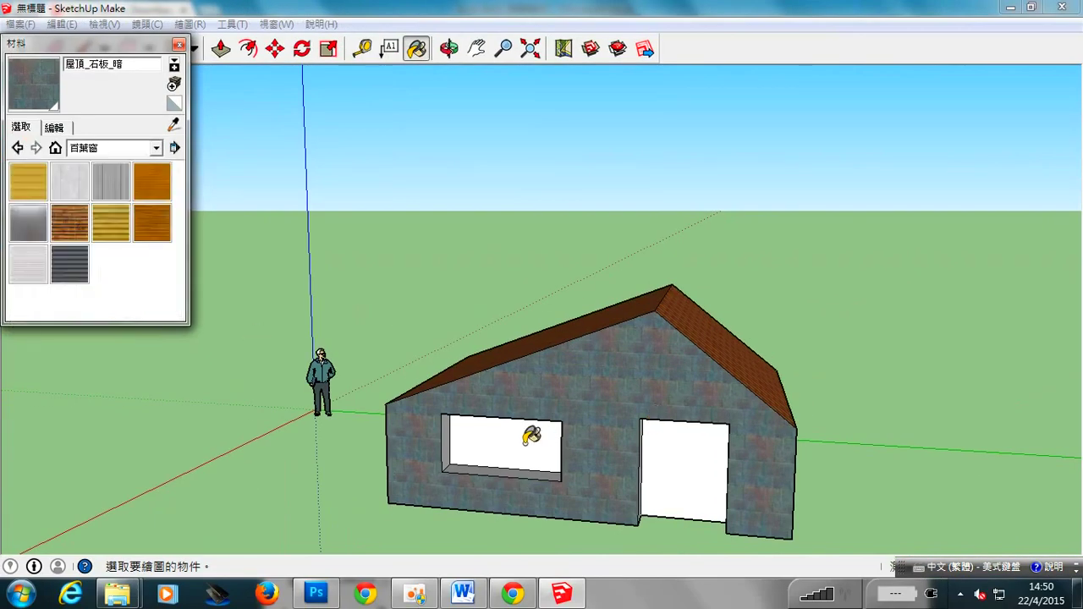
click(27, 223)
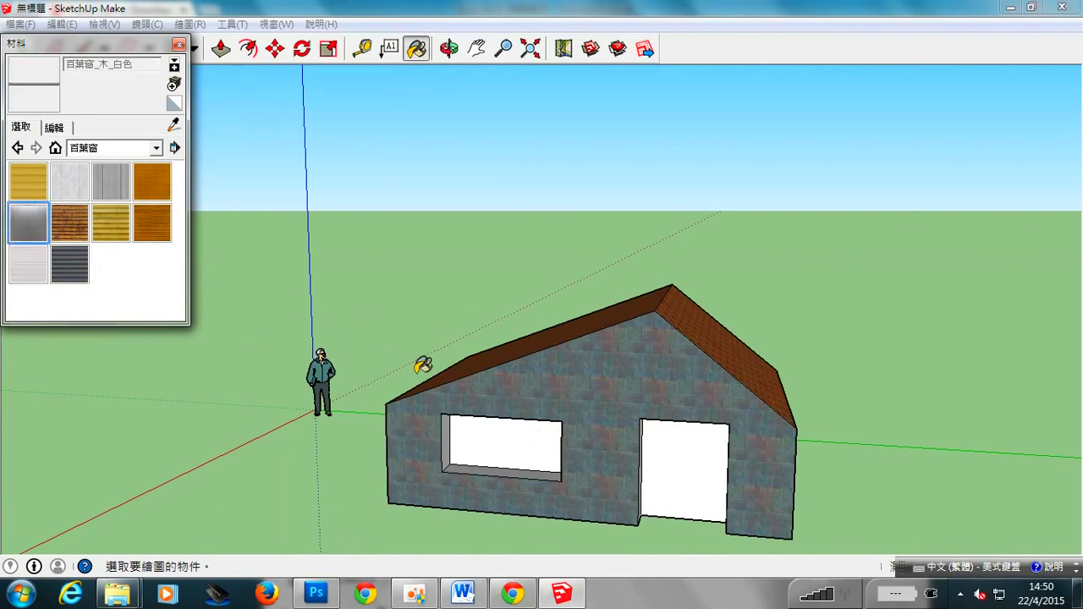
click(502, 437)
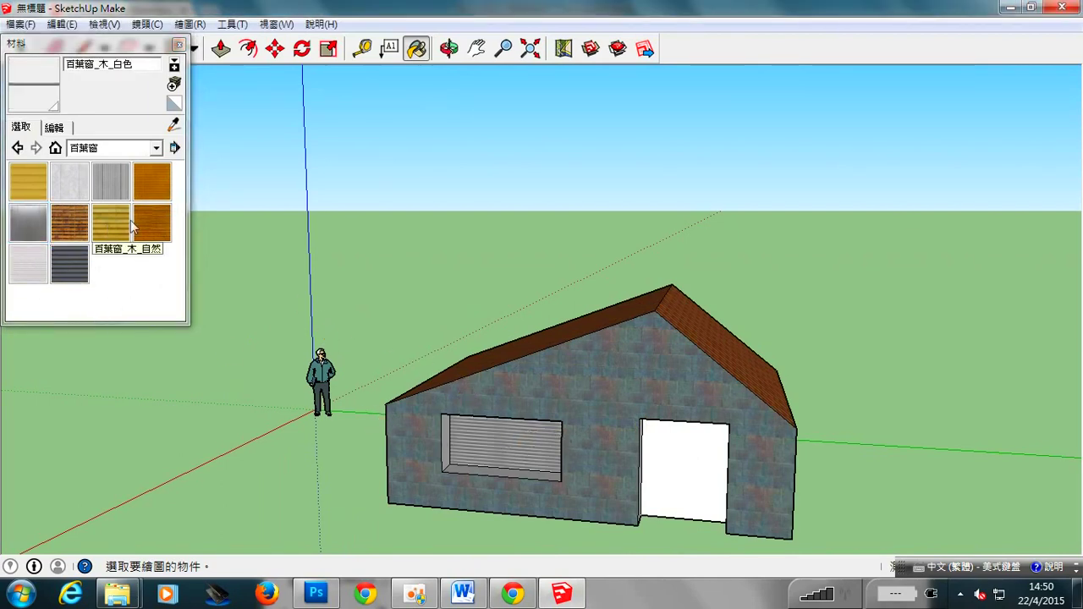
Apply the 木_竹_中 wood material from the 木 folder to the door.
click(17, 147)
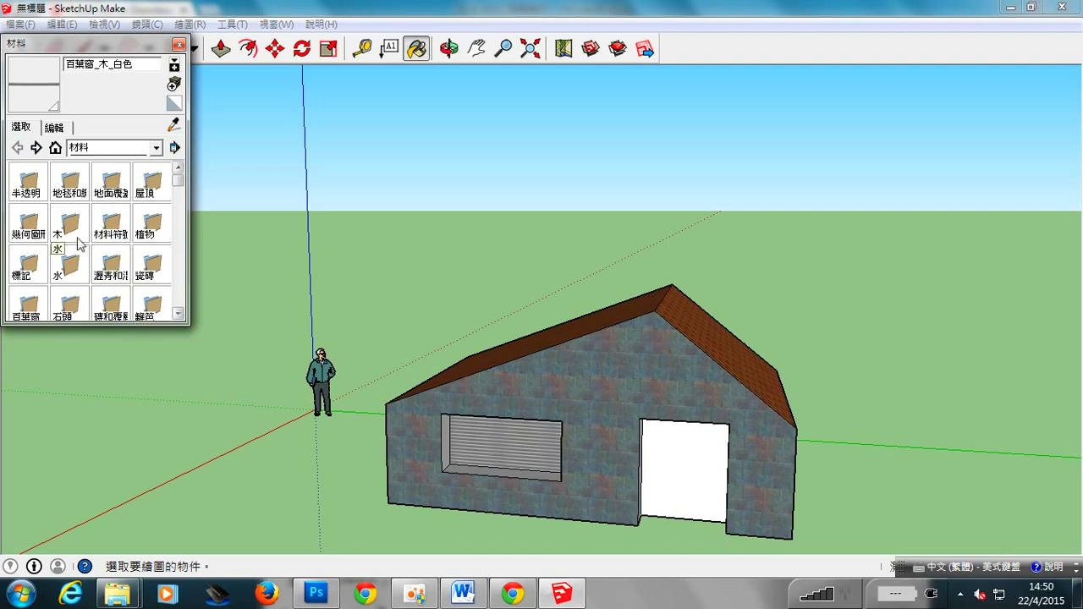
click(178, 313)
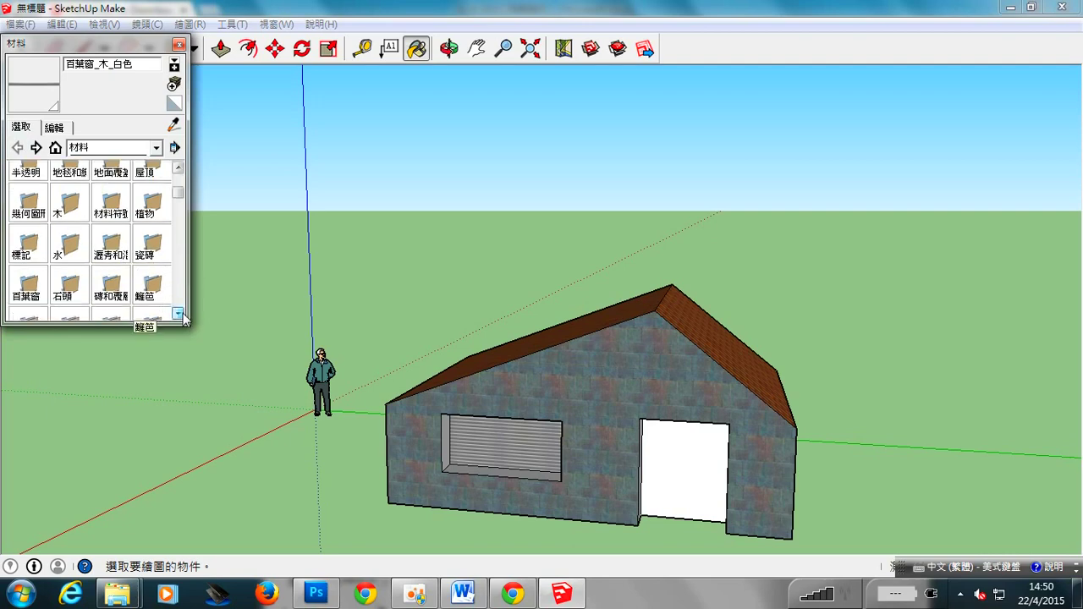
click(179, 313)
click(179, 313)
drag(176, 269, 173, 206)
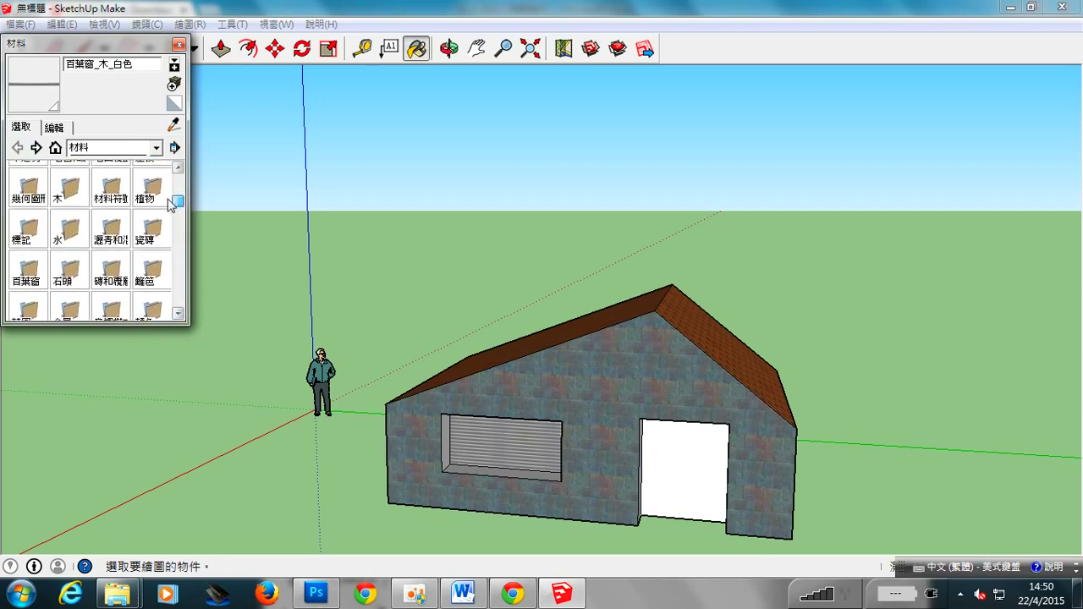
double_click(68, 186)
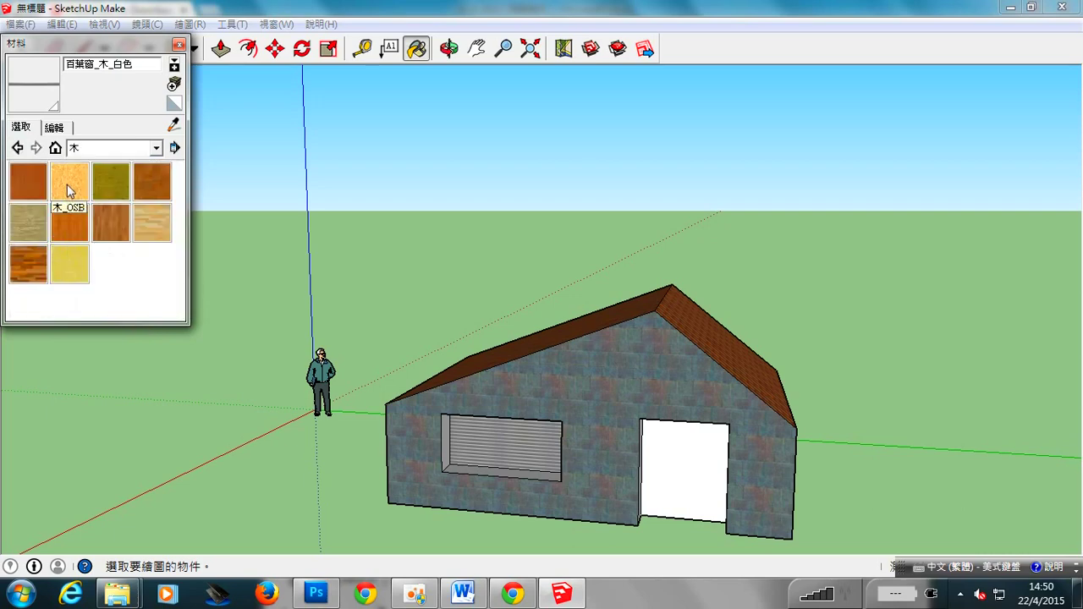
click(73, 230)
click(675, 440)
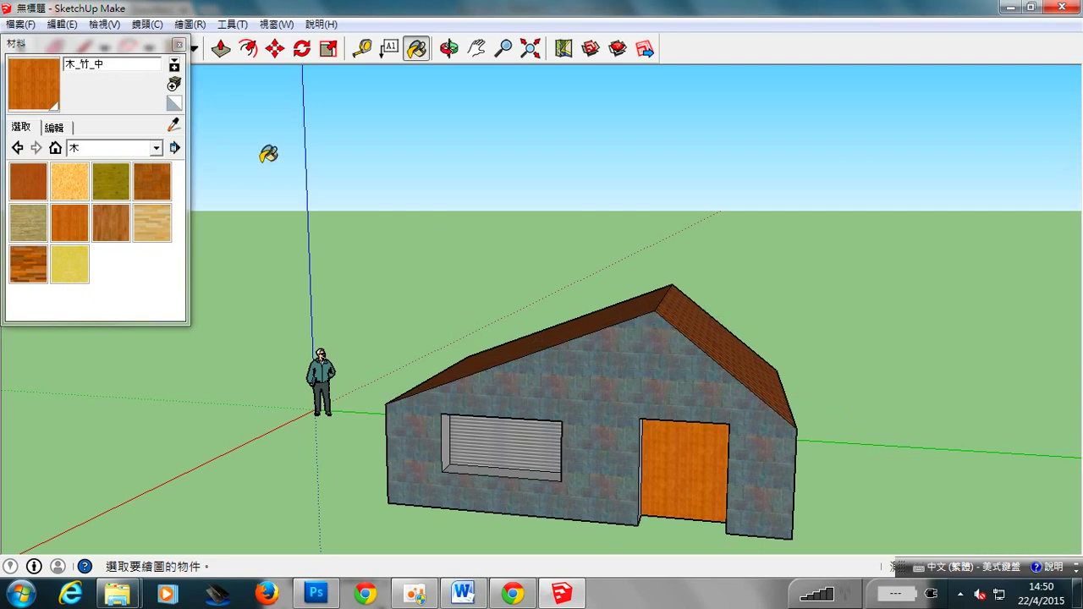
click(20, 24)
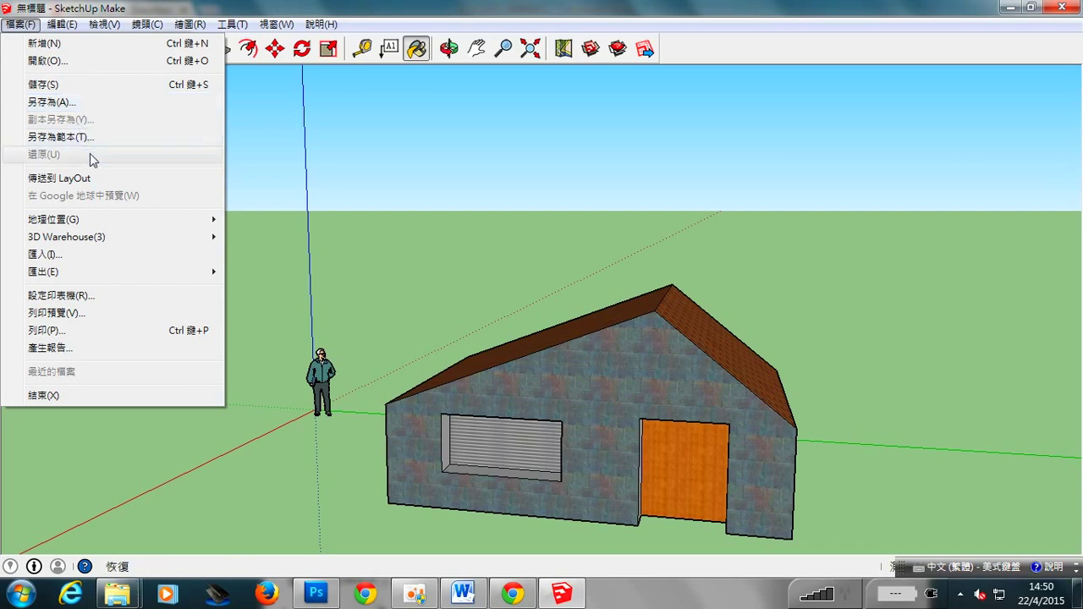
Bring up the Save As dialog, abandoning a first attempt and reopening it.
click(84, 102)
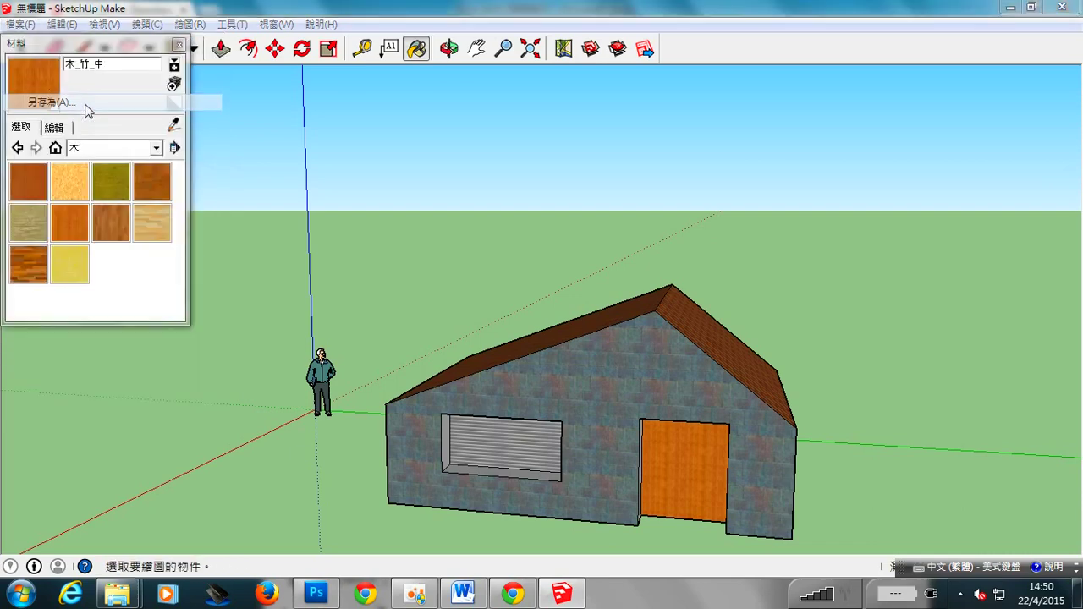
drag(578, 150, 369, 120)
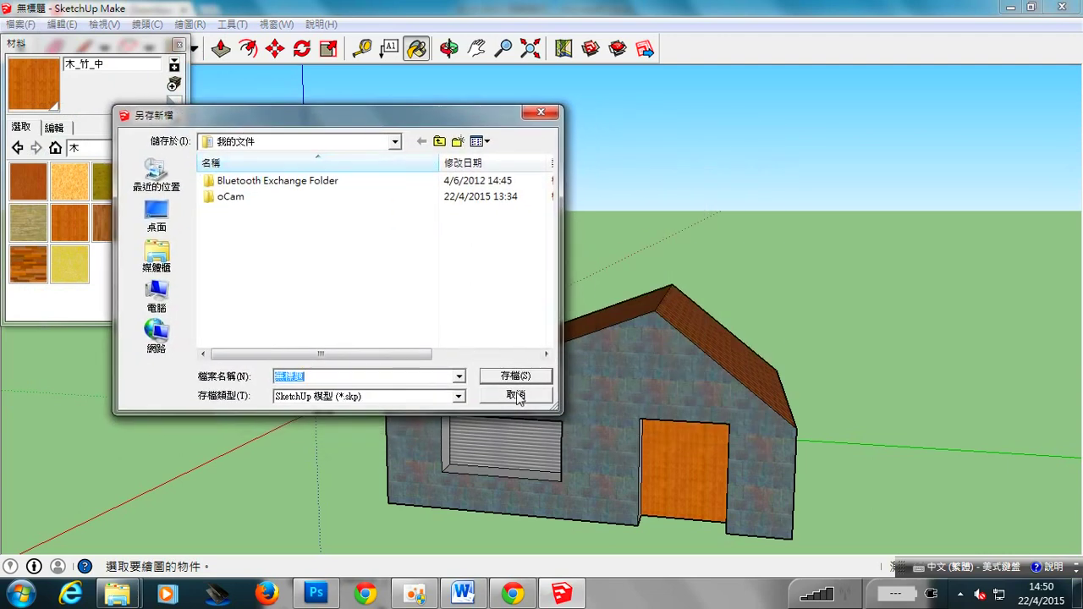
click(516, 395)
click(20, 24)
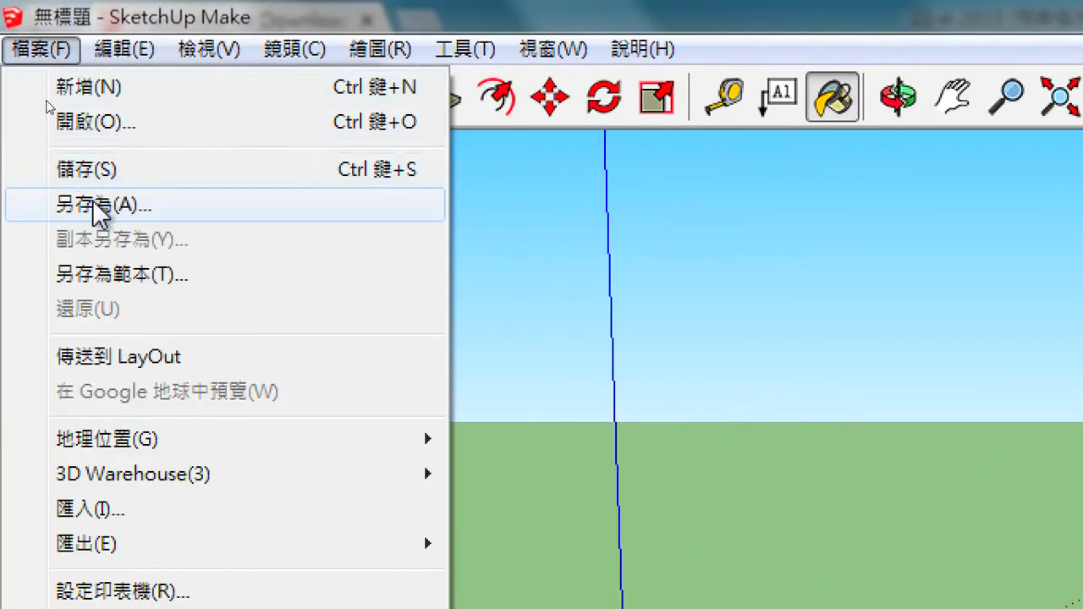
click(100, 206)
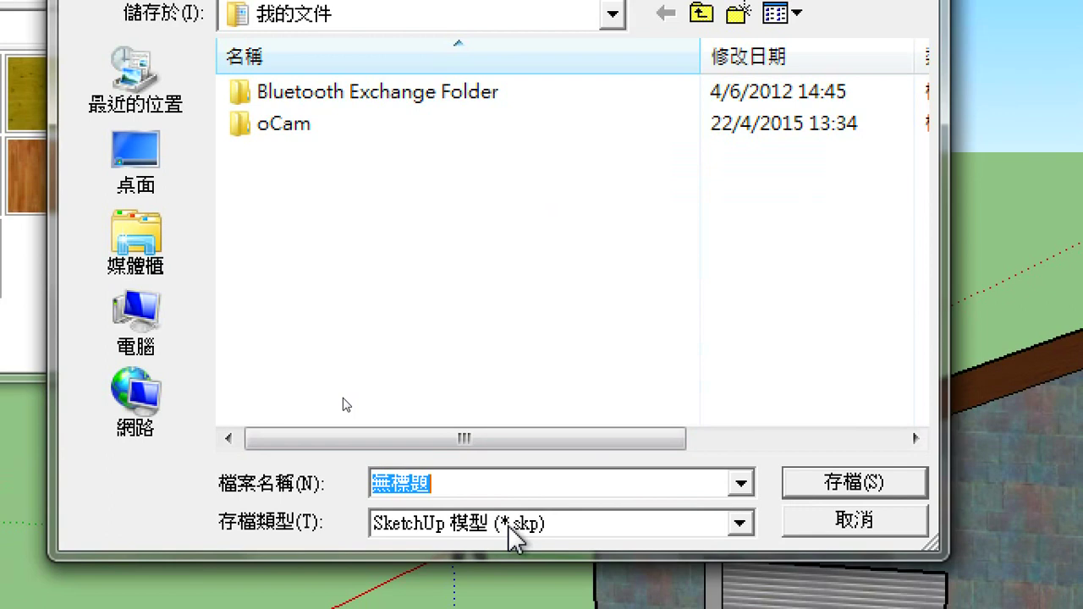
Save the model as 'house' in the F:\22-4-2015 folder.
click(137, 174)
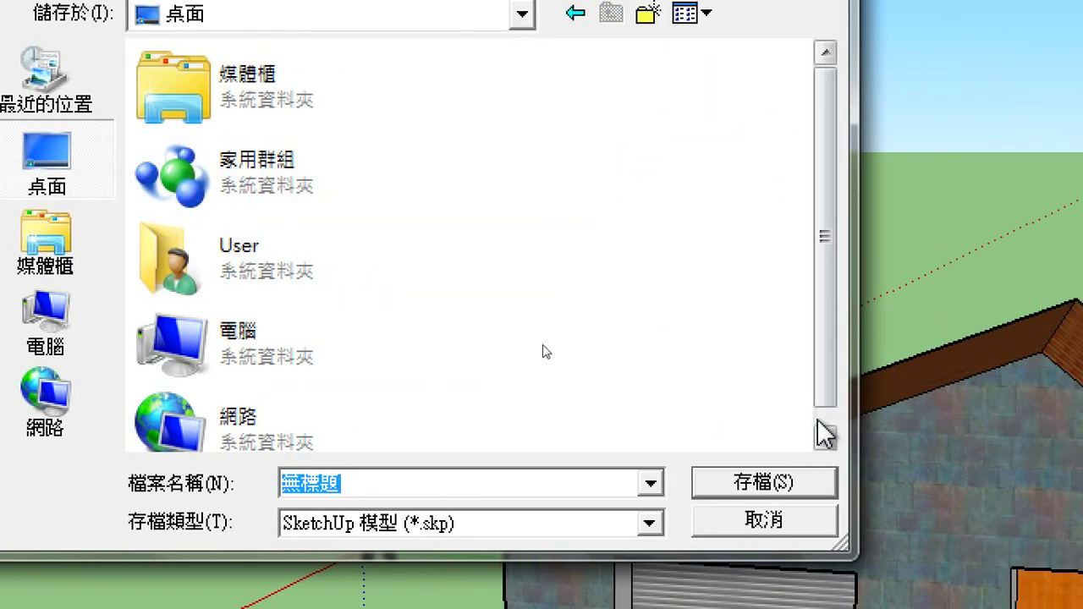
click(823, 435)
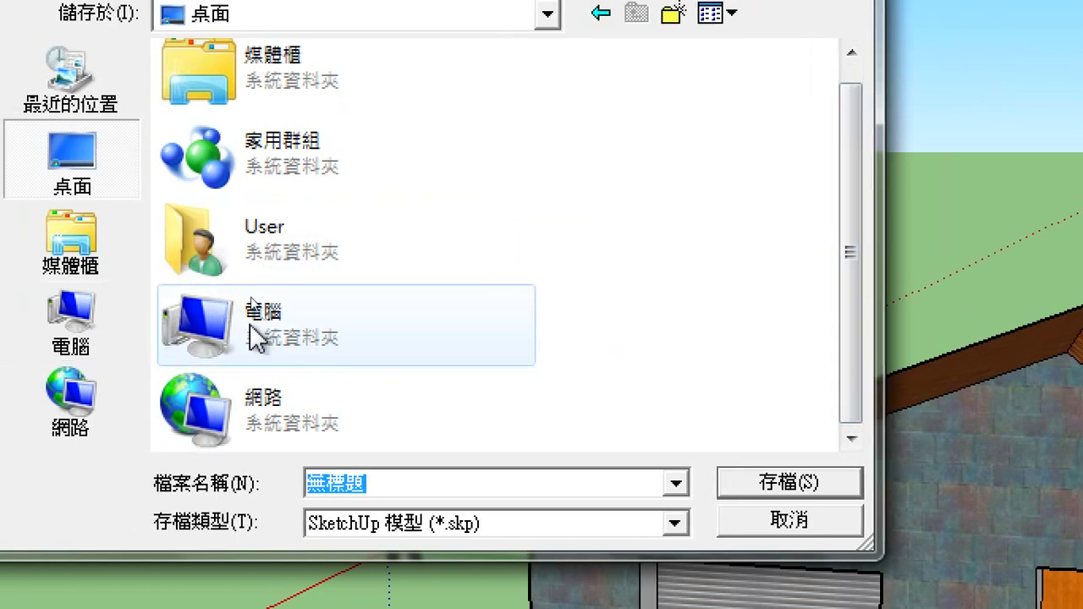
double_click(254, 336)
click(858, 387)
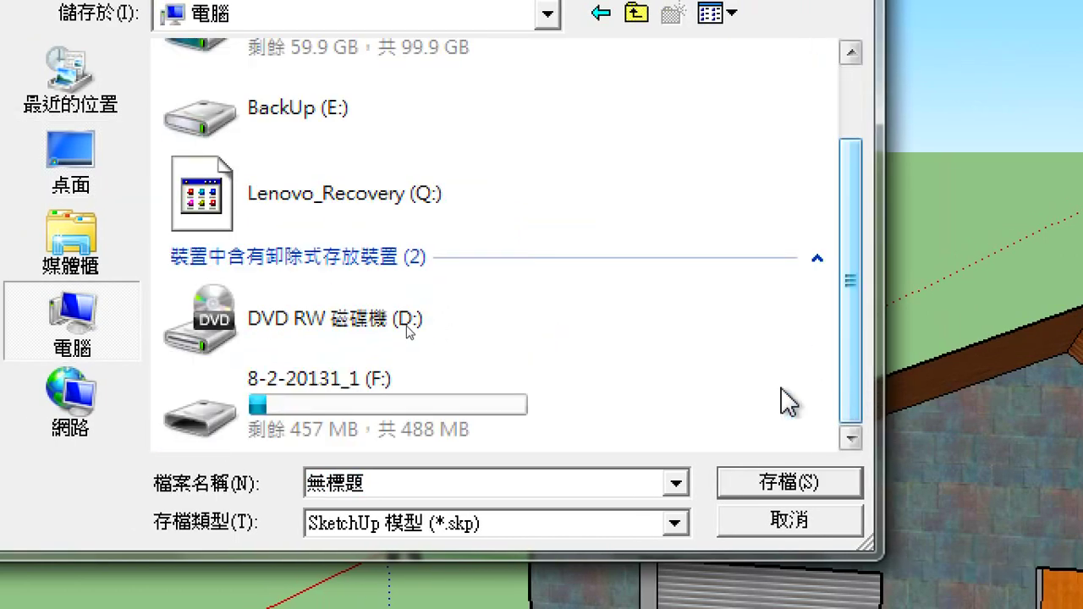
double_click(476, 398)
double_click(421, 482)
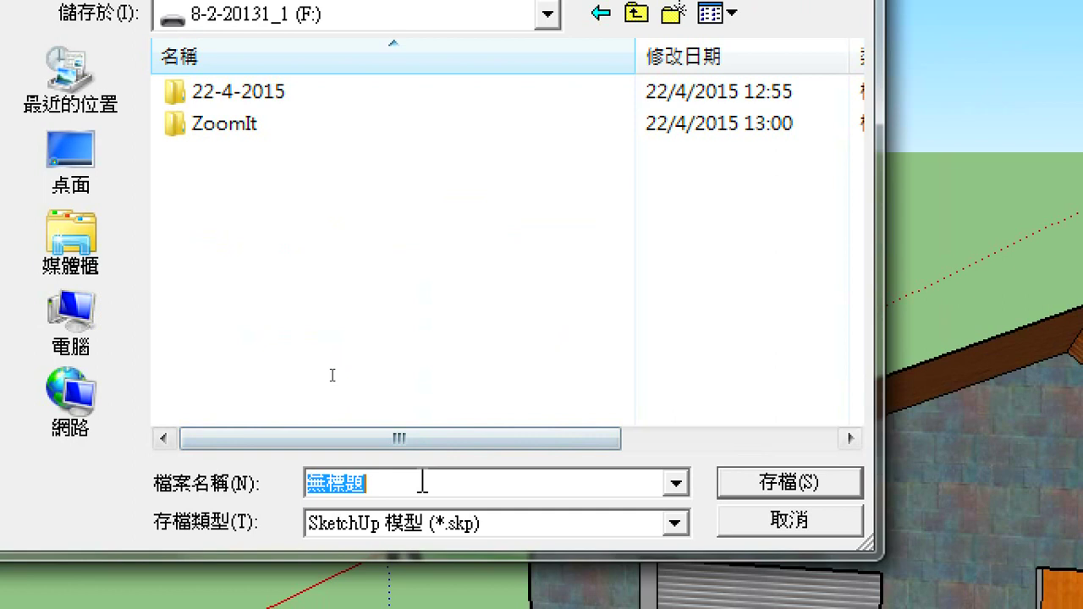
key(BackSpace)
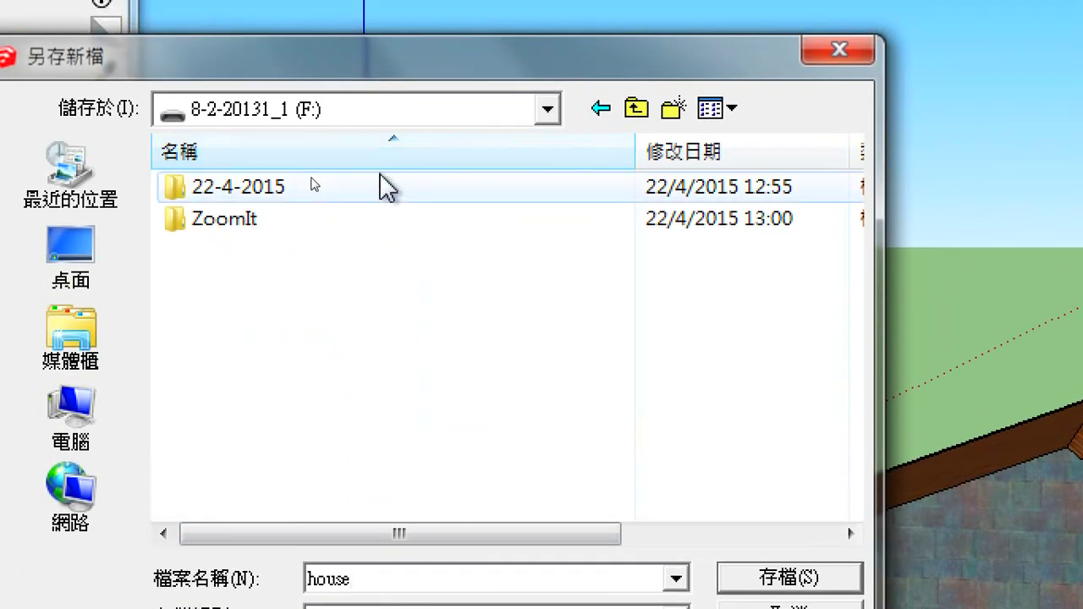
double_click(382, 186)
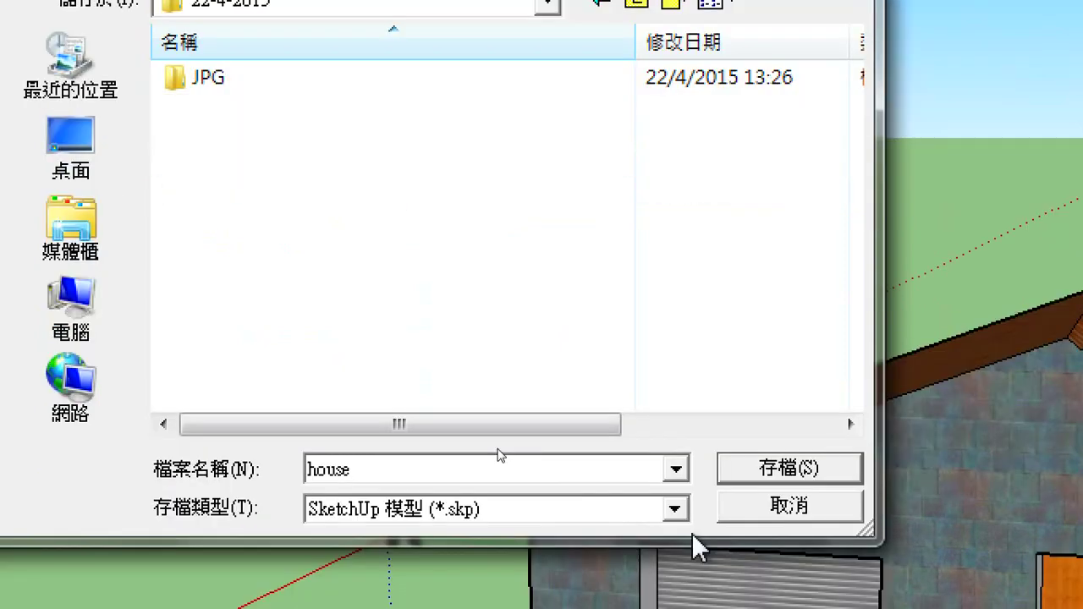
click(826, 391)
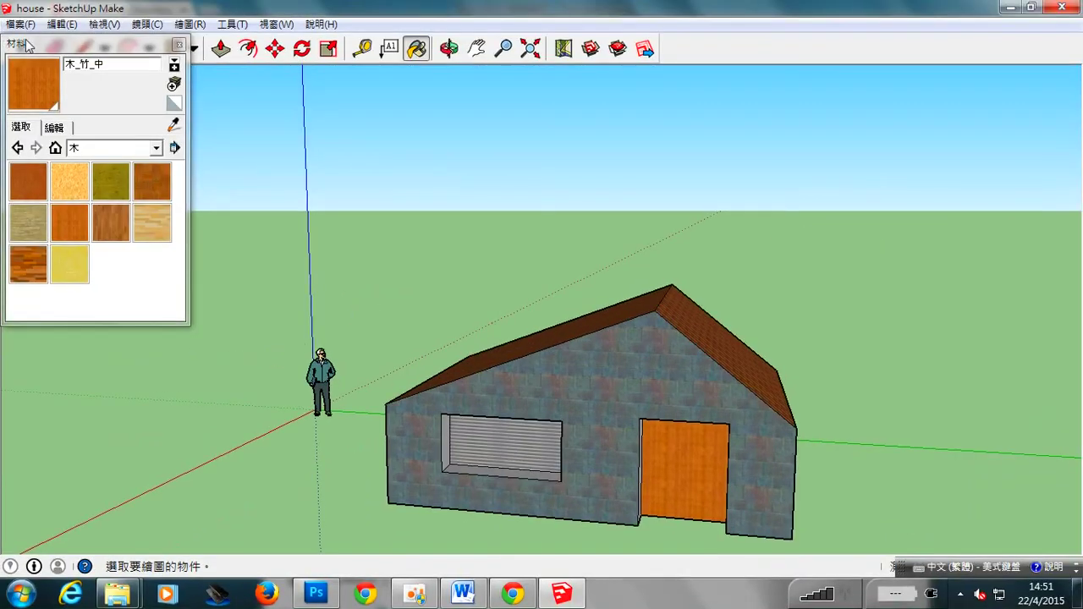
Open the File menu to reach the Export options for the house model.
click(21, 25)
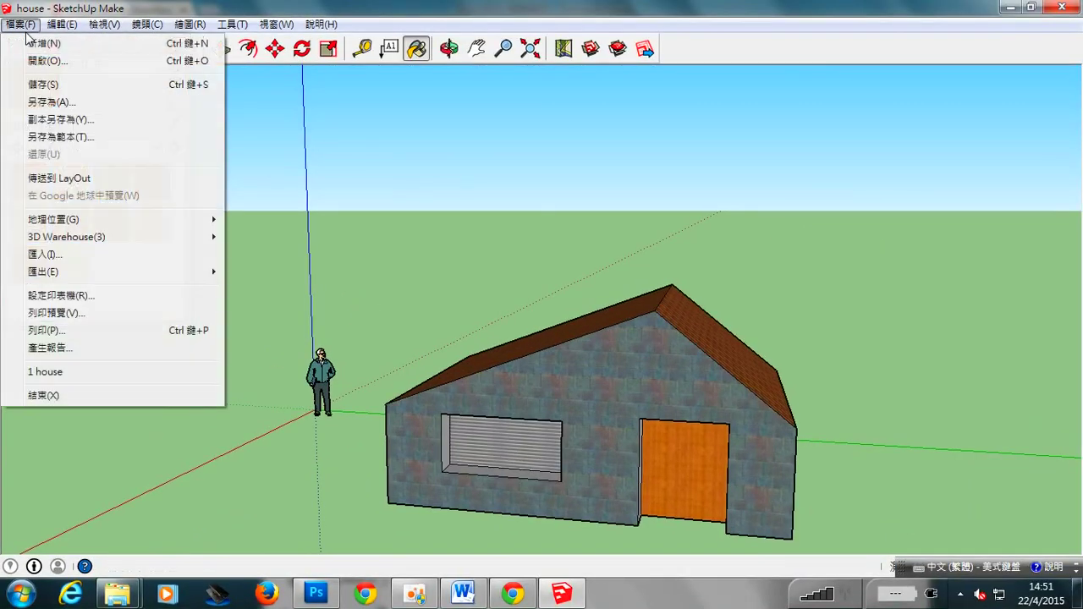